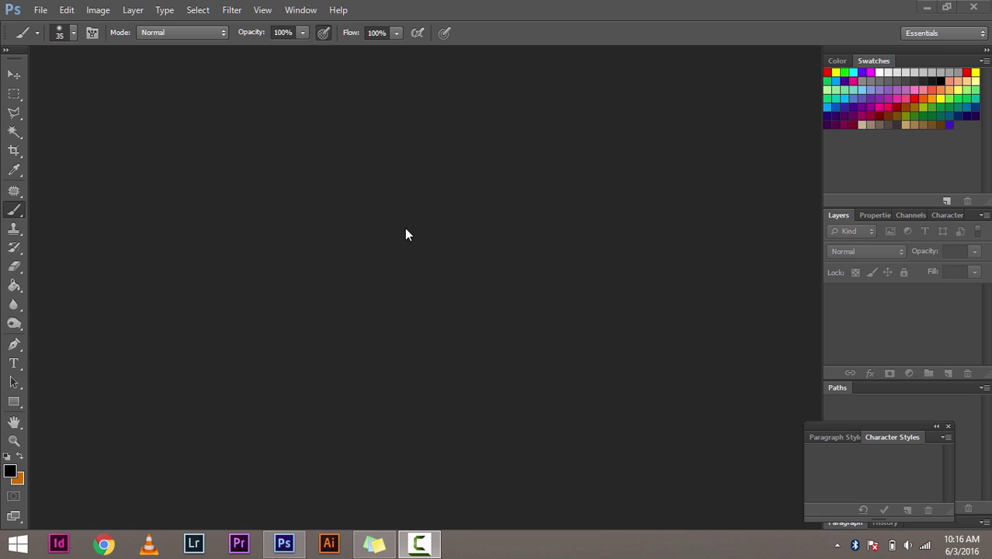
- Open the portrait photo 2.jpg from the folder named 1
{"action": "left_click", "coordinate": [39, 10]}
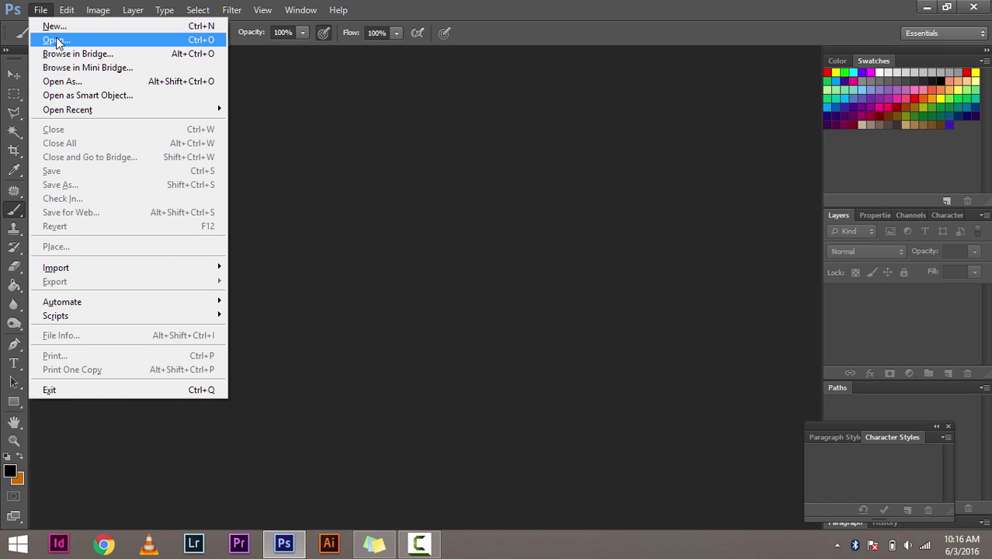
{"action": "left_click", "coordinate": [58, 40]}
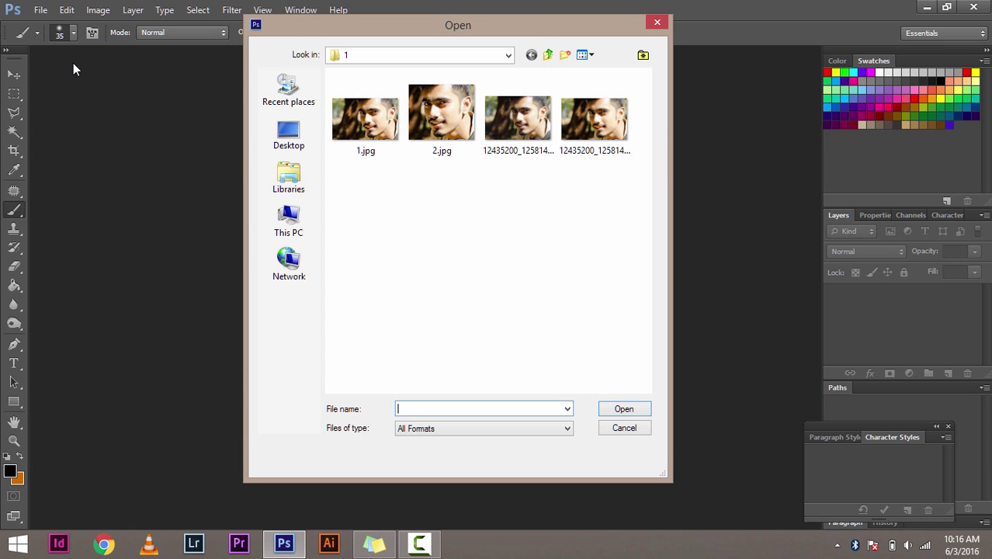
{"action": "left_click_drag", "start_coordinate": [376, 28], "coordinate": [294, 57]}
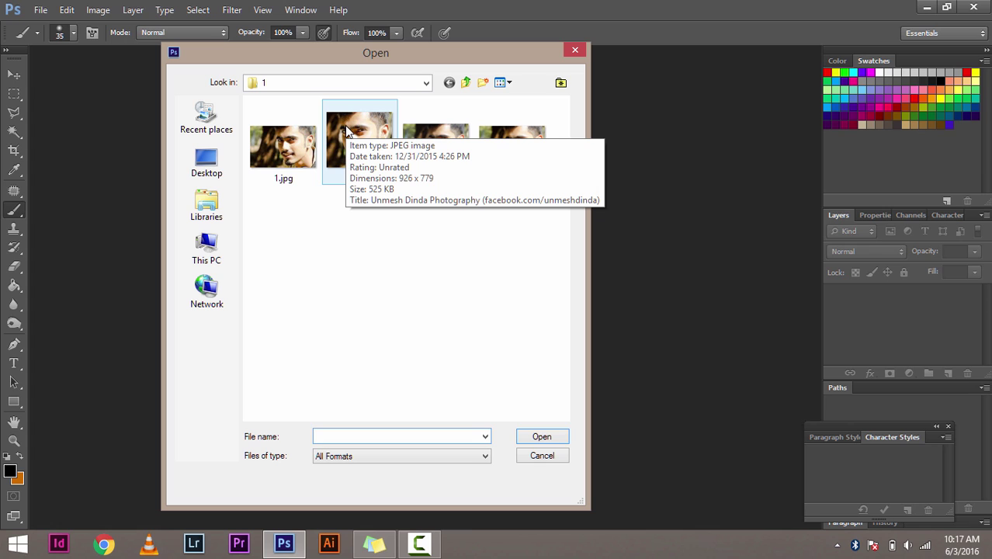
{"action": "left_click", "coordinate": [371, 141]}
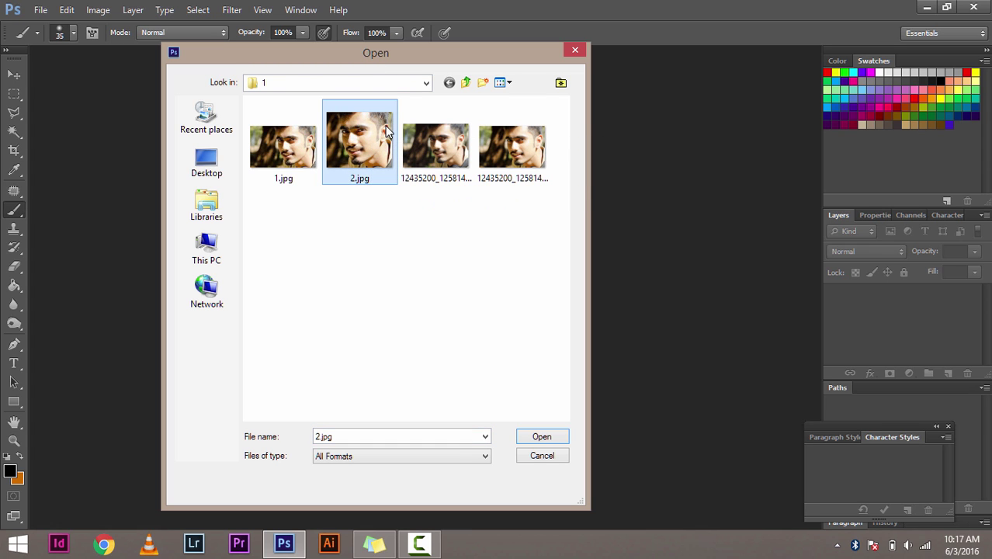
{"action": "left_click", "coordinate": [551, 436]}
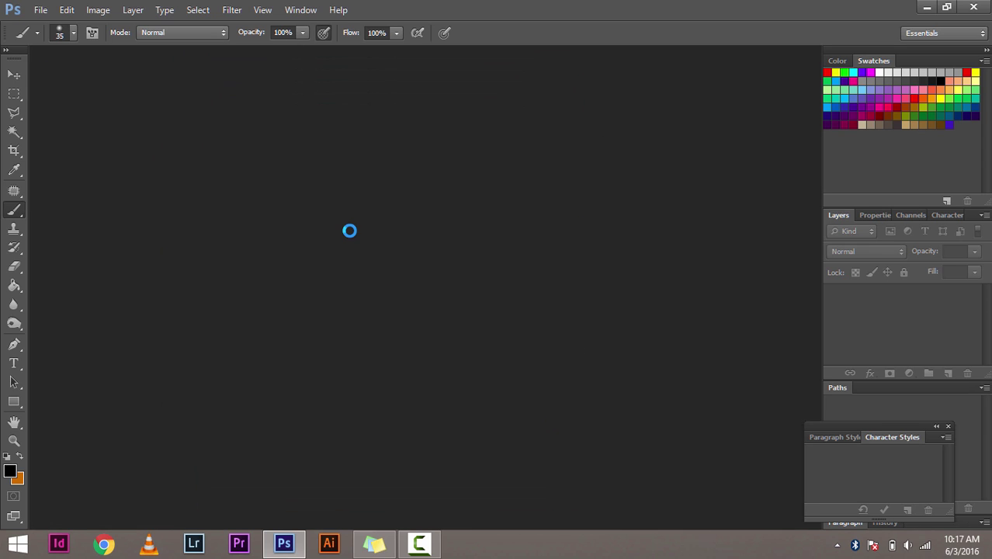
- Detach the Layers panel from its dock and close it
{"action": "mouse_move", "coordinate": [988, 19]}
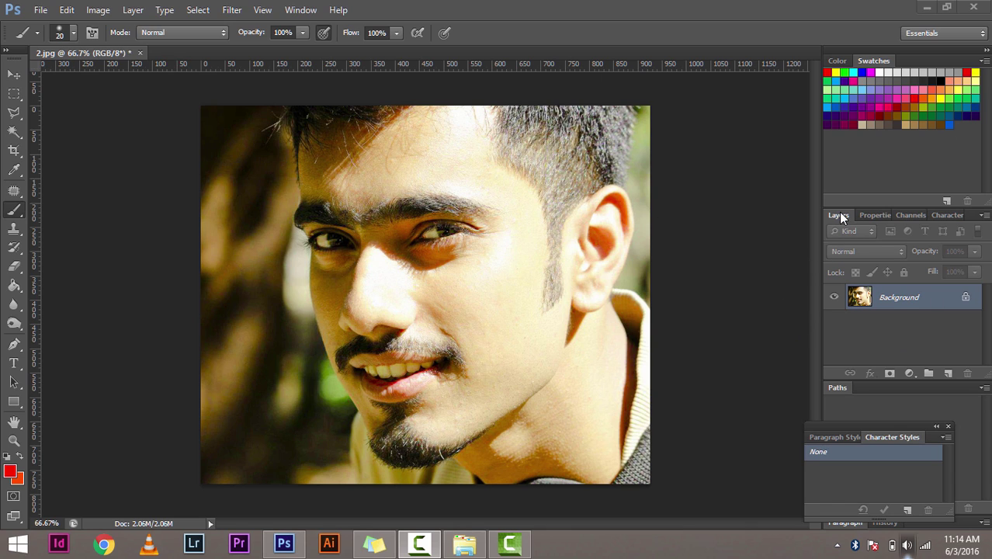
{"action": "left_click_drag", "start_coordinate": [842, 216], "coordinate": [767, 230]}
{"action": "left_click", "coordinate": [776, 223]}
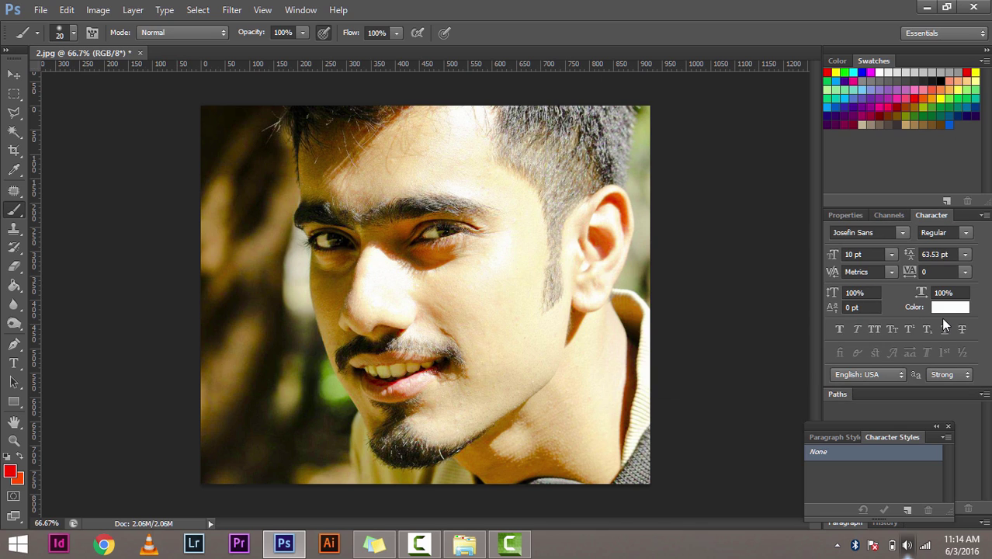
- Show the Layers panel again and dock it as the first tab of the group with Properties, Channels and Character
{"action": "left_click", "coordinate": [298, 10]}
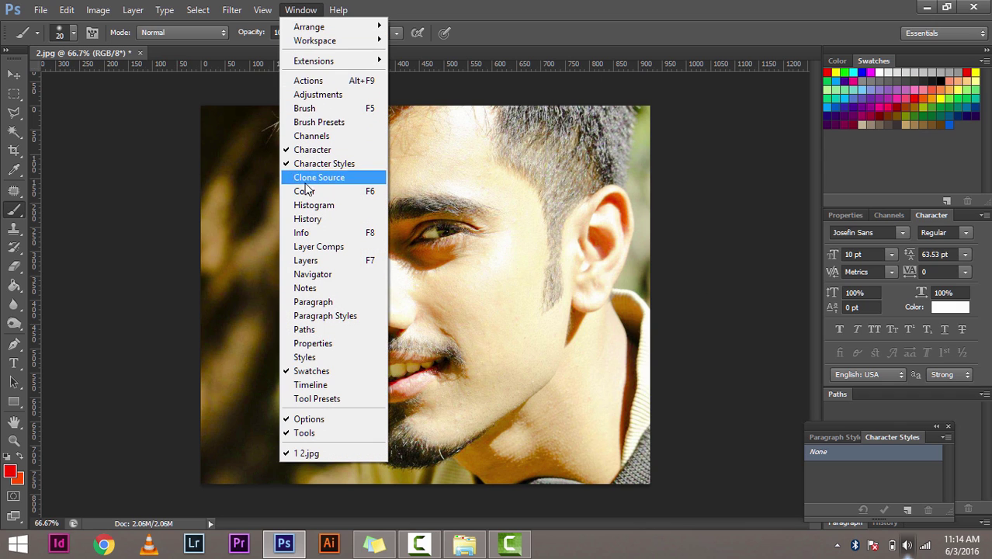
{"action": "left_click", "coordinate": [320, 261]}
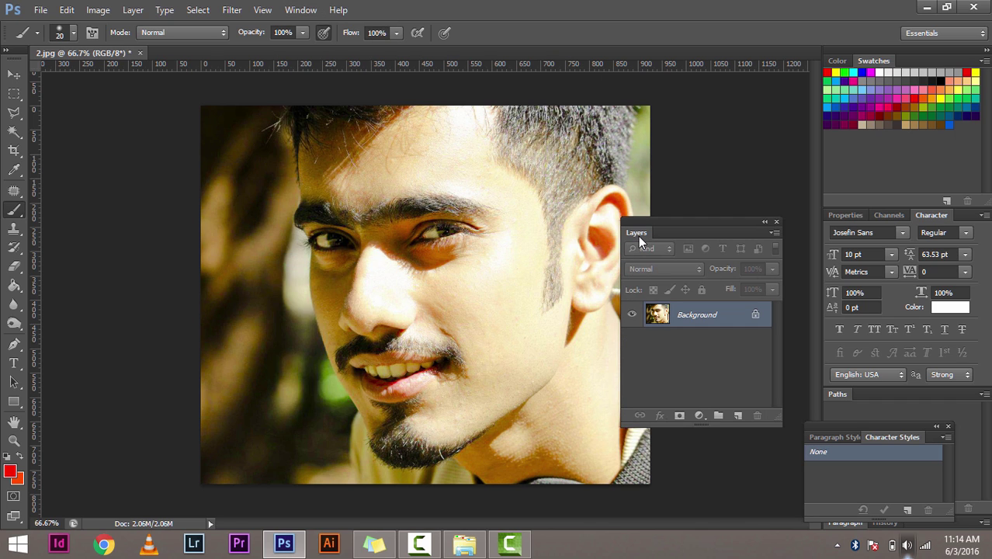
{"action": "left_click_drag", "start_coordinate": [638, 236], "coordinate": [826, 214]}
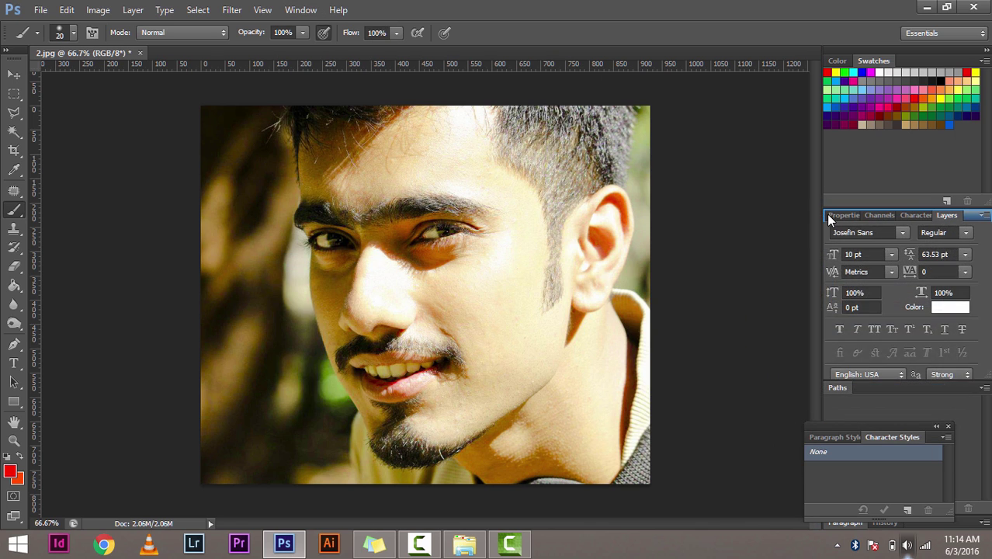
{"action": "left_click_drag", "start_coordinate": [924, 217], "coordinate": [839, 218]}
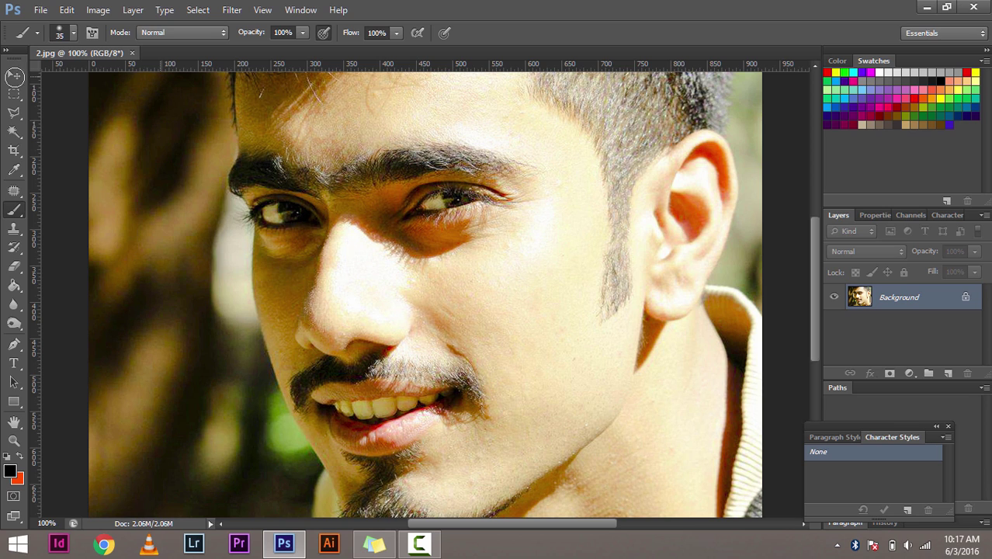
- Try to move the photo's locked Background layer with the Move tool
{"action": "left_click", "coordinate": [14, 74]}
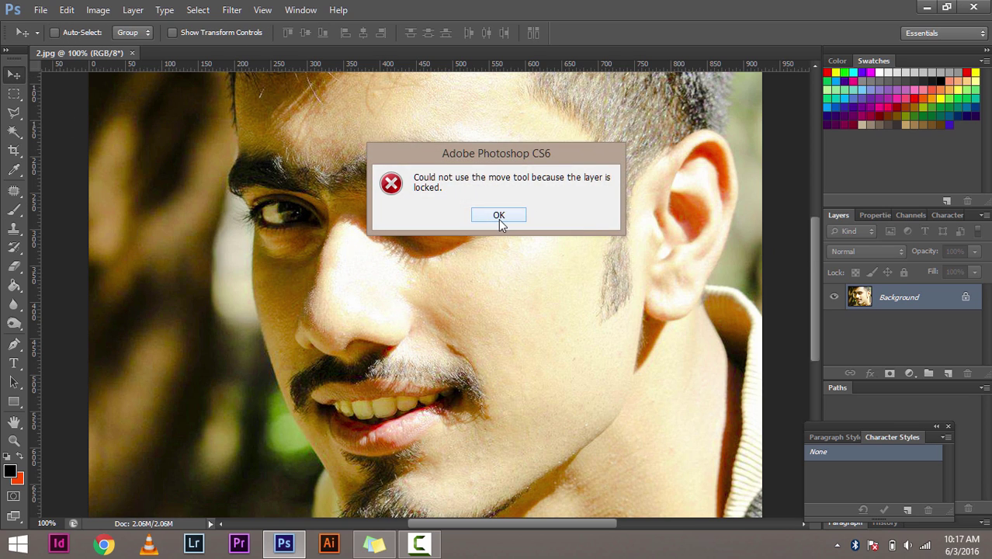
{"action": "left_click", "coordinate": [501, 217]}
{"action": "left_click", "coordinate": [384, 196]}
{"action": "left_click", "coordinate": [499, 217]}
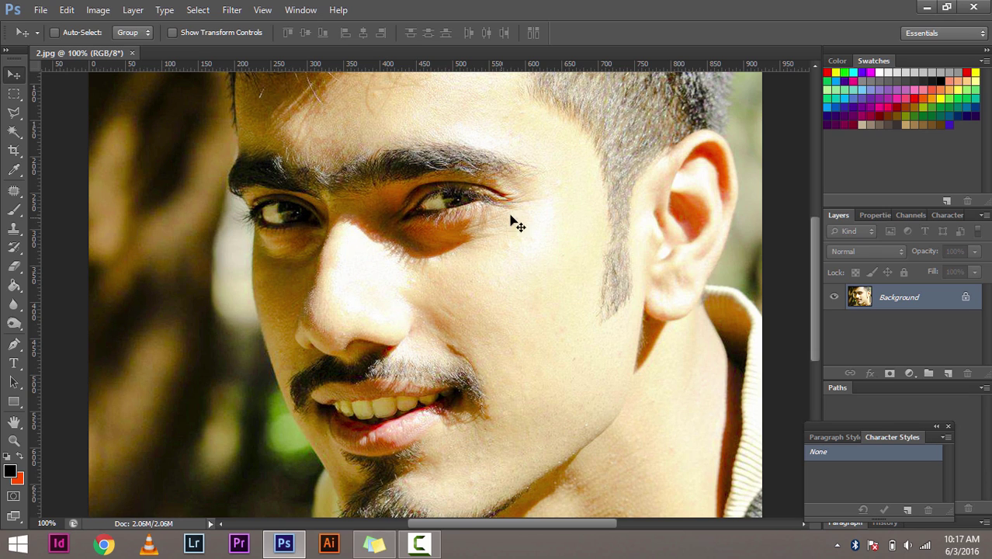
- Unlock the photo's Background by converting it into a regular layer named Layer 0
{"action": "double_click", "coordinate": [916, 297]}
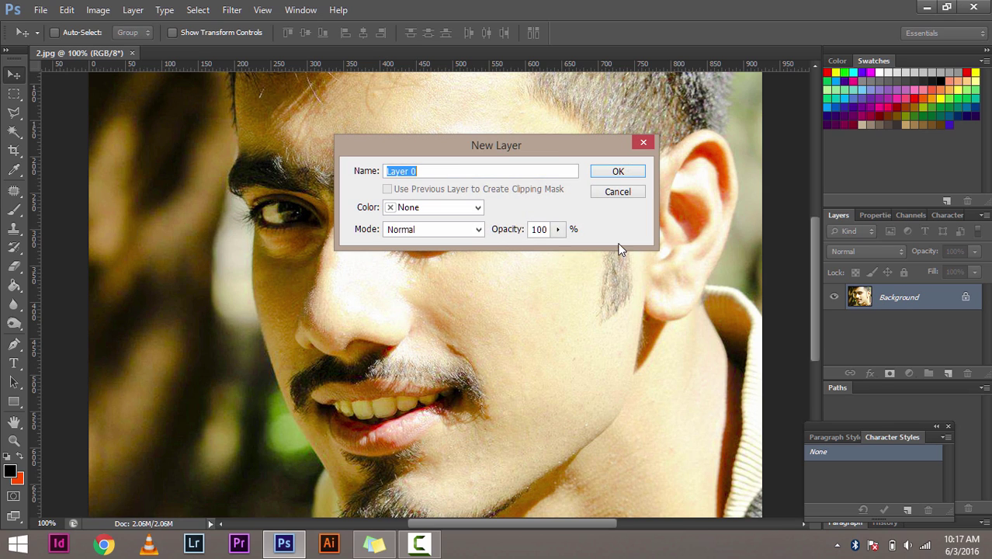
{"action": "left_click", "coordinate": [424, 171]}
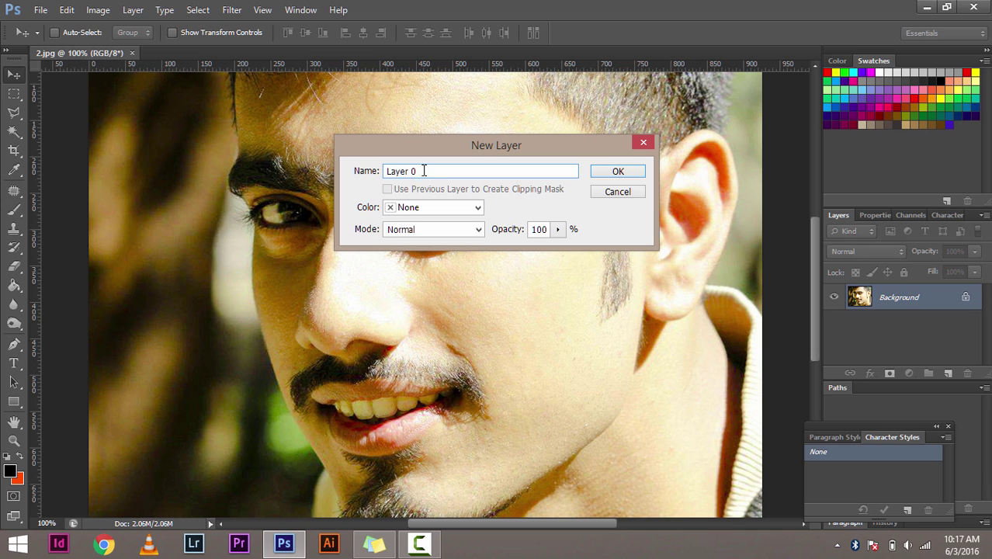
{"action": "left_click", "coordinate": [631, 176]}
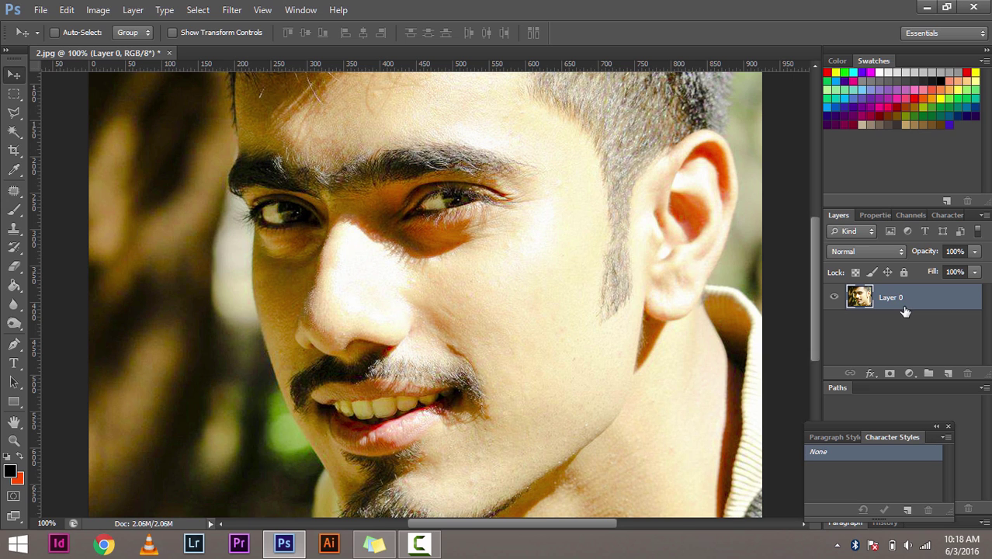
- Create a new blank white document and convert its Background into a regular layer named Layer 0
{"action": "left_click", "coordinate": [39, 10]}
{"action": "left_click", "coordinate": [43, 28]}
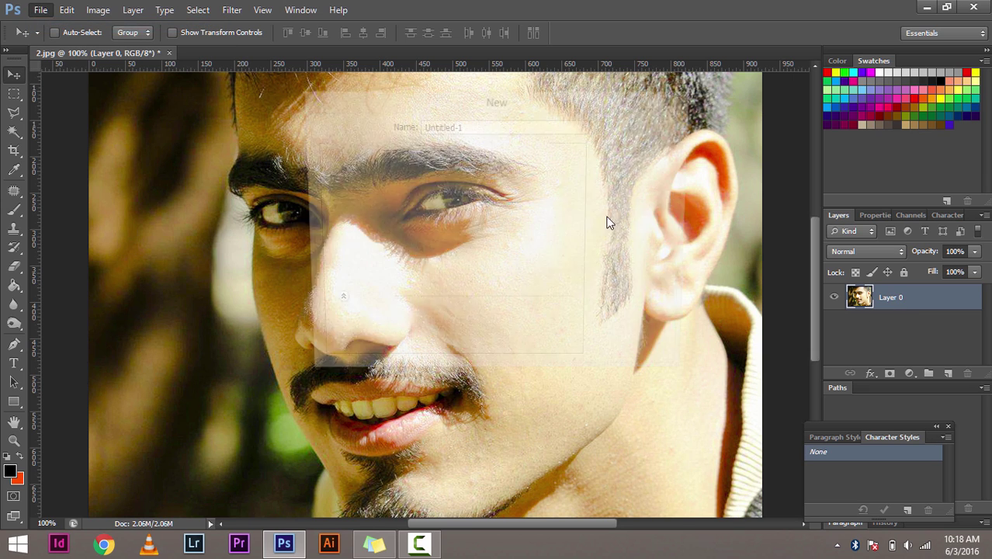
{"action": "left_click", "coordinate": [642, 129]}
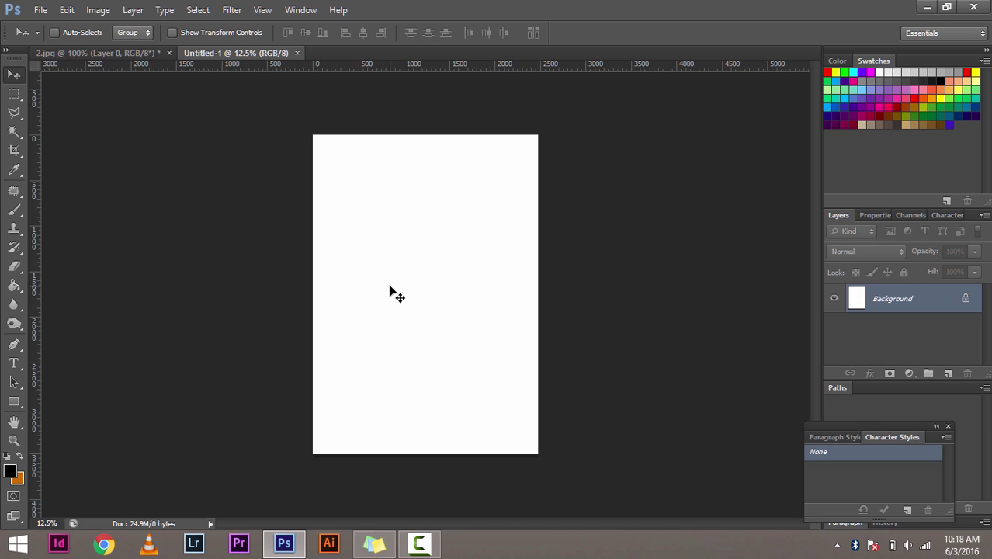
{"action": "double_click", "coordinate": [934, 308]}
{"action": "left_click", "coordinate": [625, 172]}
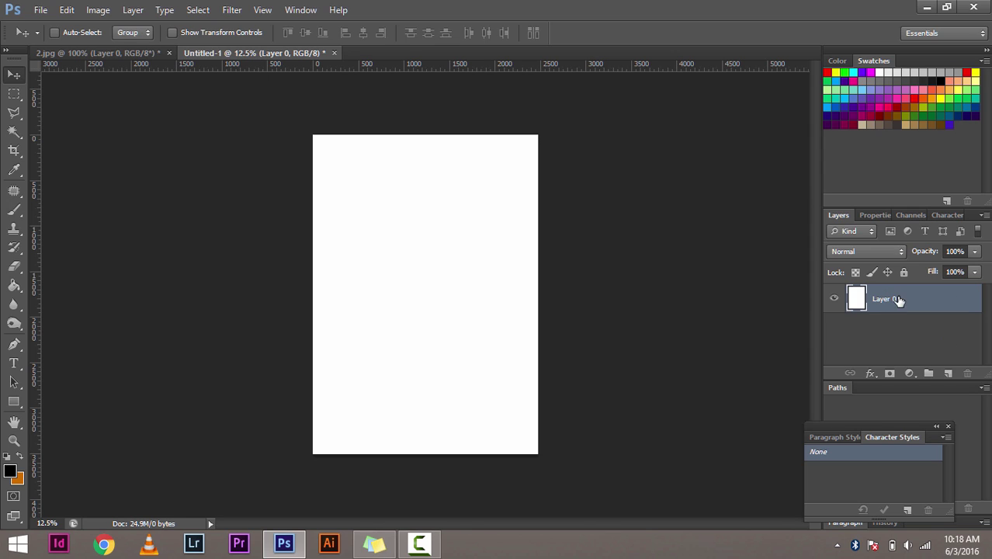
- Add a new layer and paint a large soft black shape on it with the Brush tool at size 1200
{"action": "left_click", "coordinate": [16, 211]}
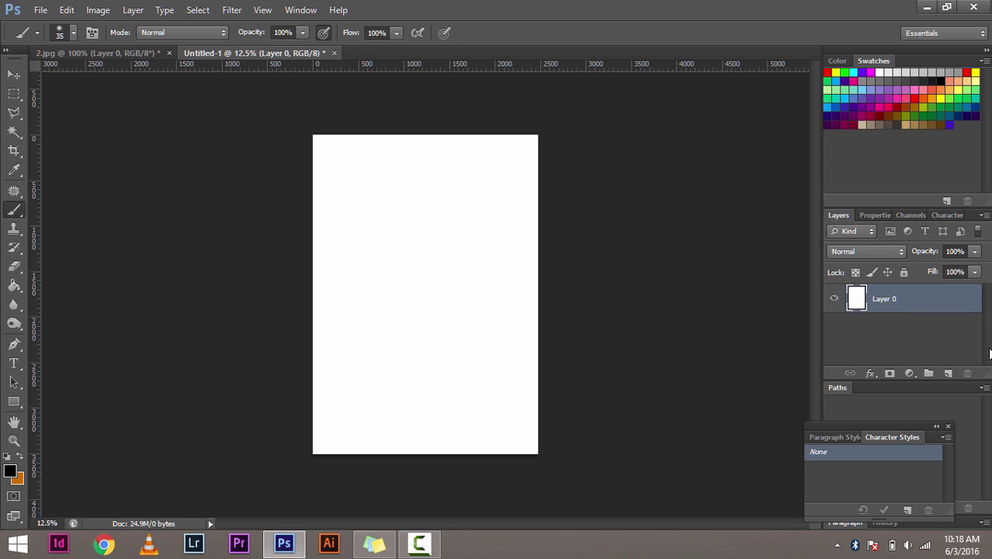
{"action": "left_click", "coordinate": [948, 375]}
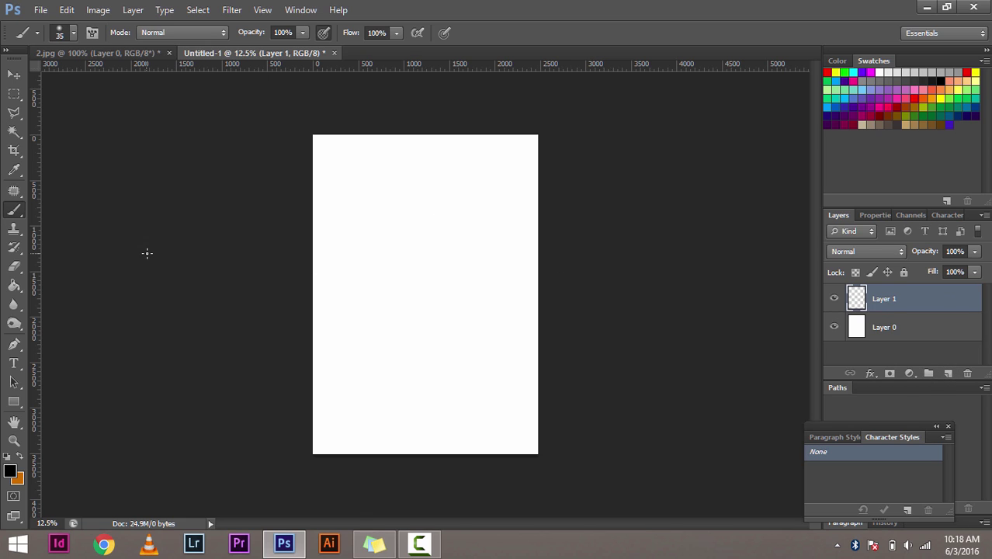
{"action": "key", "text": "bracketright"}
{"action": "key", "text": "bracketright"}
{"action": "key", "text": "bracketright"}
{"action": "key", "text": "bracketright"}
{"action": "key", "text": "bracketright"}
{"action": "key", "text": "bracketright"}
{"action": "key", "text": "bracketright"}
{"action": "key", "text": "bracketright"}
{"action": "key", "text": "bracketright"}
{"action": "key", "text": "bracketright"}
{"action": "key", "text": "bracketright"}
{"action": "key", "text": "bracketright"}
{"action": "key", "text": "bracketright"}
{"action": "key", "text": "bracketright"}
{"action": "key", "text": "bracketright"}
{"action": "key", "text": "bracketright"}
{"action": "key", "text": "bracketright"}
{"action": "key", "text": "bracketright"}
{"action": "key", "text": "bracketright"}
{"action": "key", "text": "bracketright"}
{"action": "left_click", "coordinate": [391, 301]}
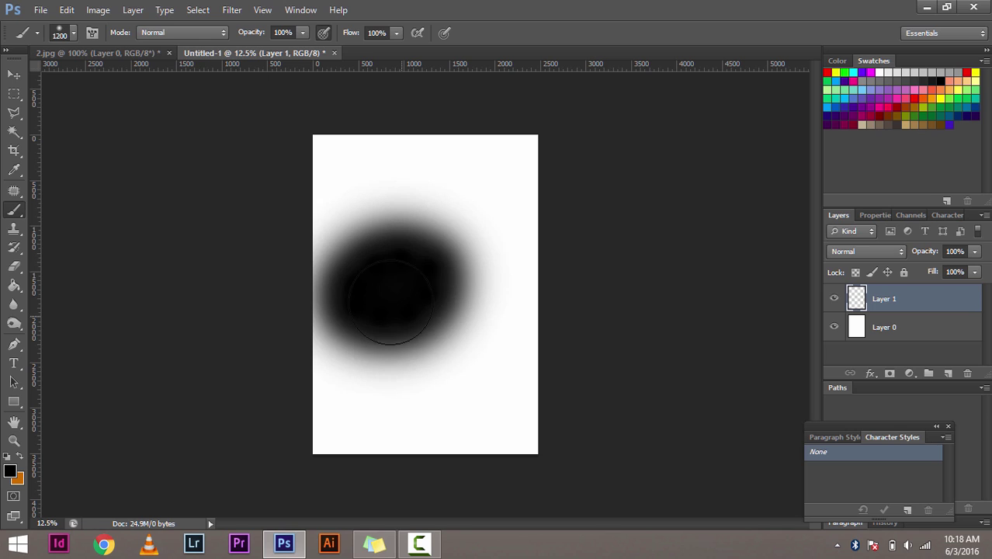
{"action": "left_click_drag", "start_coordinate": [391, 302], "coordinate": [412, 390]}
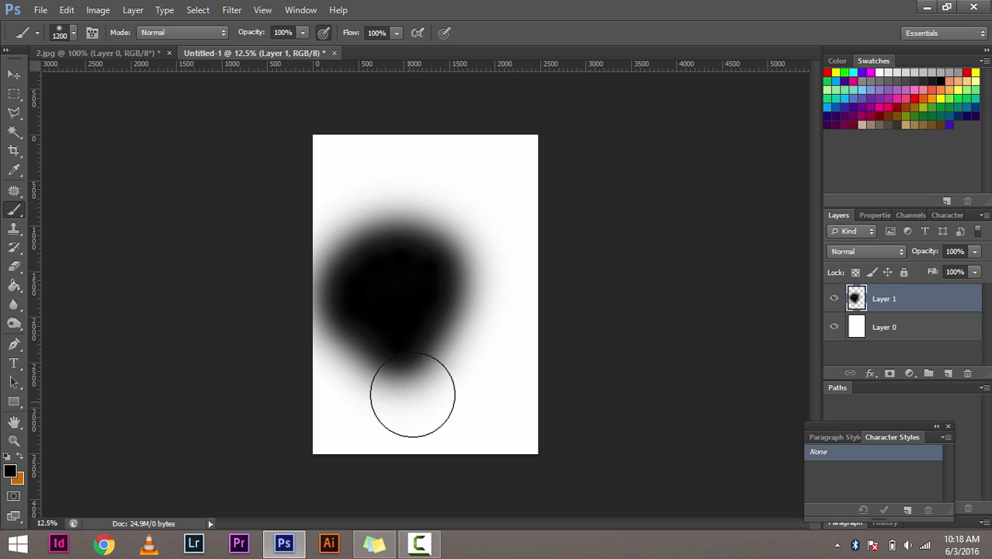
- Add another layer, set the foreground colour to green 63c652, and paint a tall soft patch overlapping the black shape
{"action": "left_click", "coordinate": [947, 373]}
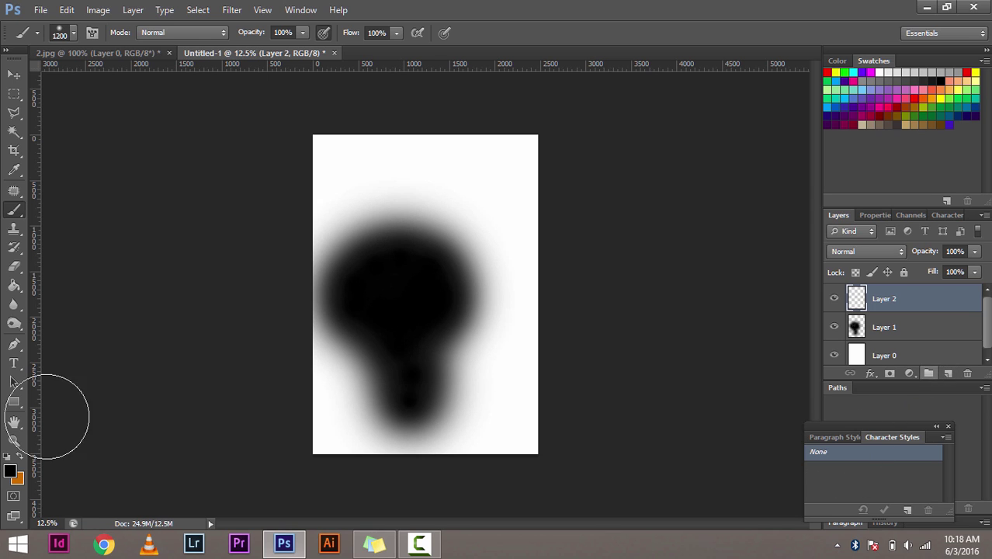
{"action": "left_click", "coordinate": [10, 471]}
{"action": "left_click", "coordinate": [349, 95]}
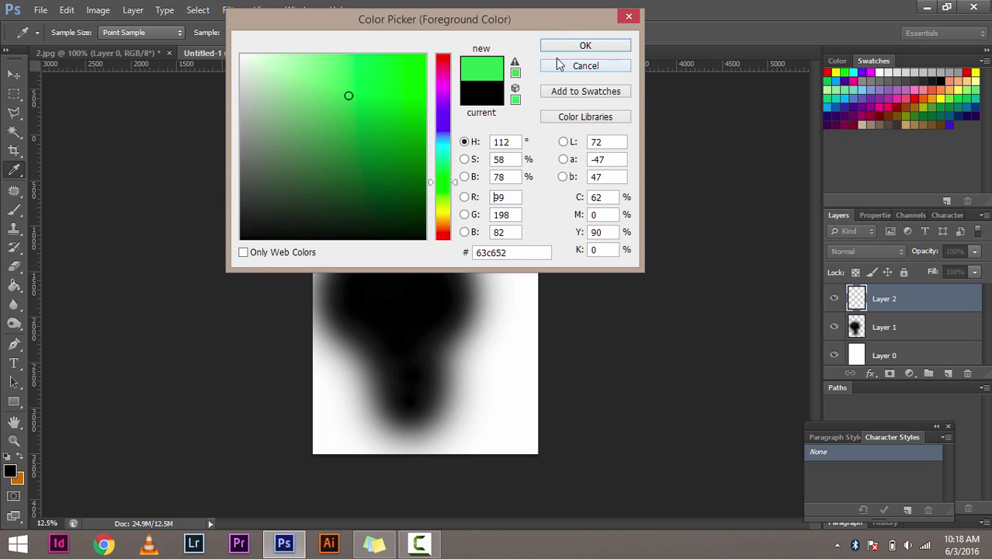
{"action": "left_click", "coordinate": [585, 45]}
{"action": "left_click_drag", "start_coordinate": [403, 190], "coordinate": [400, 260]}
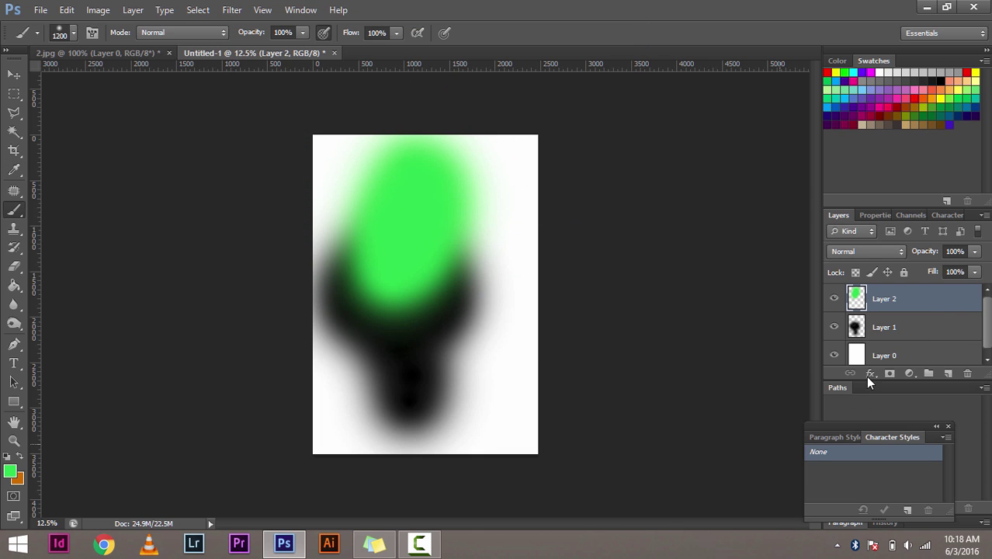
- Add another layer, set the foreground colour to red e65c3c, and paint a soft round spot over the green patch
{"action": "left_click", "coordinate": [948, 373]}
{"action": "left_click", "coordinate": [15, 472]}
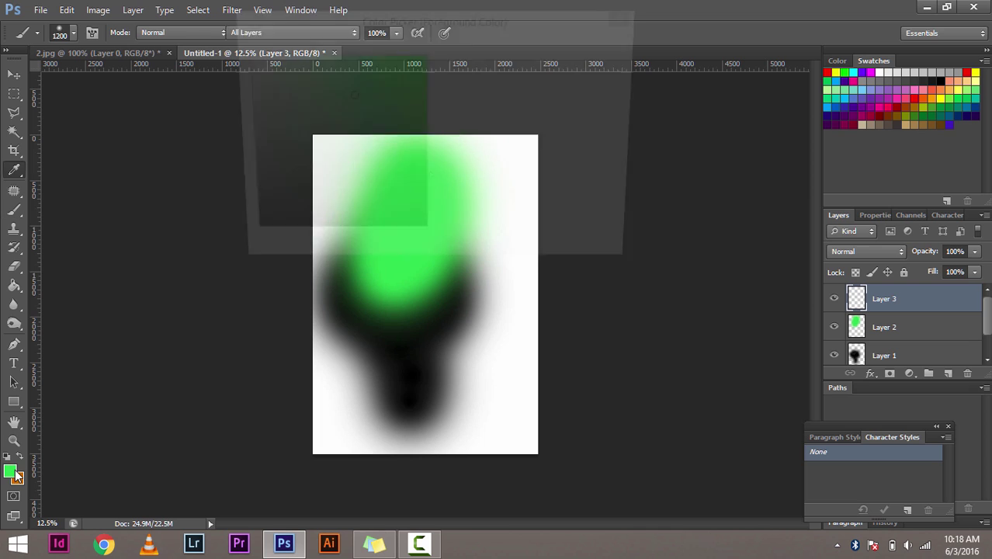
{"action": "left_click", "coordinate": [442, 234]}
{"action": "left_click", "coordinate": [377, 72]}
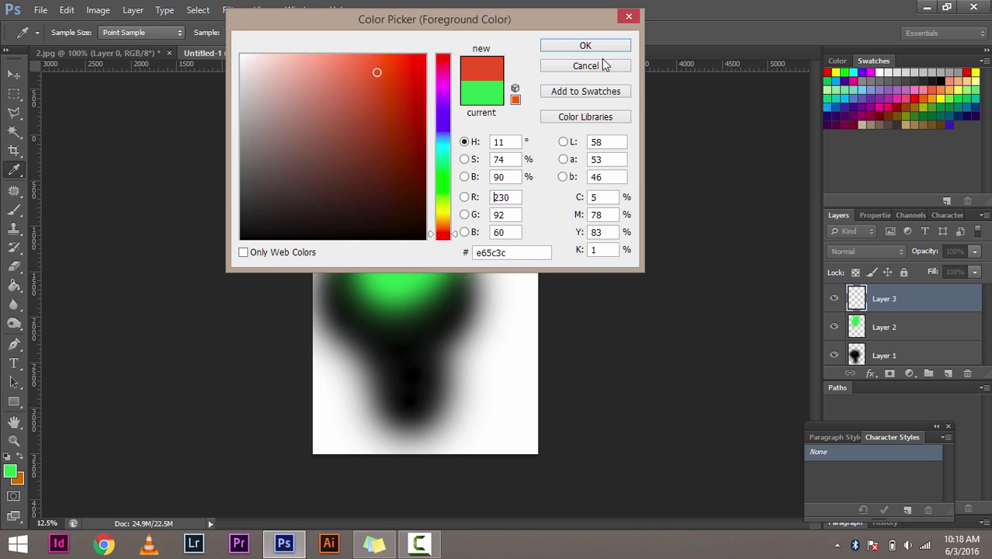
{"action": "left_click", "coordinate": [605, 47]}
{"action": "left_click", "coordinate": [403, 215]}
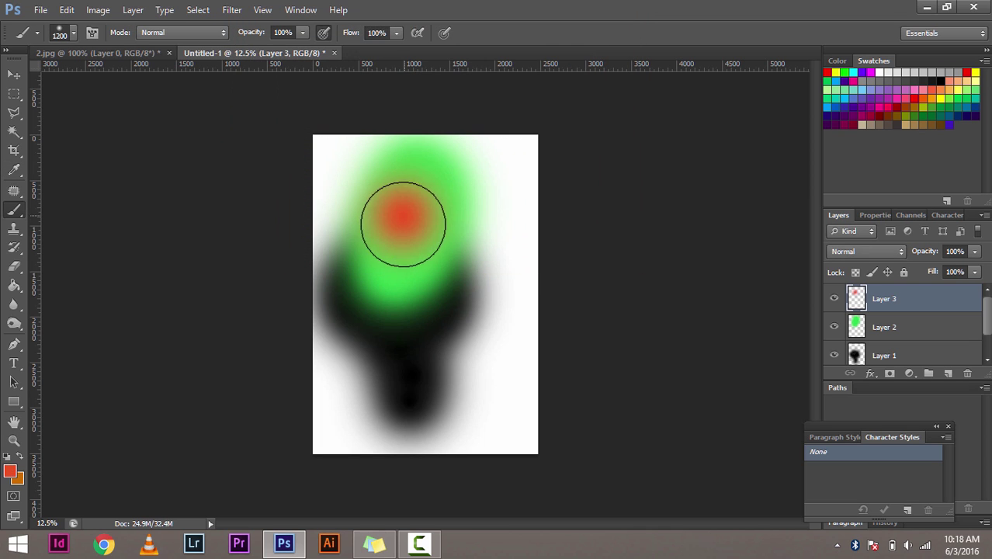
{"action": "mouse_move", "coordinate": [403, 224]}
{"action": "left_mouse_down"}
{"action": "mouse_move", "coordinate": [419, 197]}
{"action": "mouse_move", "coordinate": [436, 222]}
{"action": "left_mouse_up"}
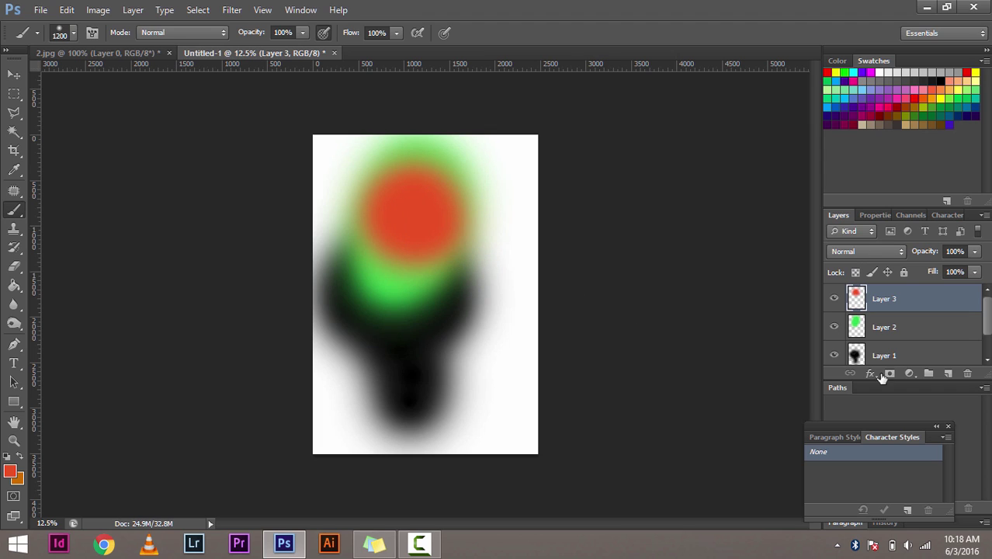
- Hide the red spot's layer and show it again to compare the layer stacking
{"action": "scroll", "coordinate": [907, 351], "scroll_direction": "down", "scroll_amount": 2}
{"action": "scroll", "coordinate": [901, 325], "scroll_direction": "up", "scroll_amount": 2}
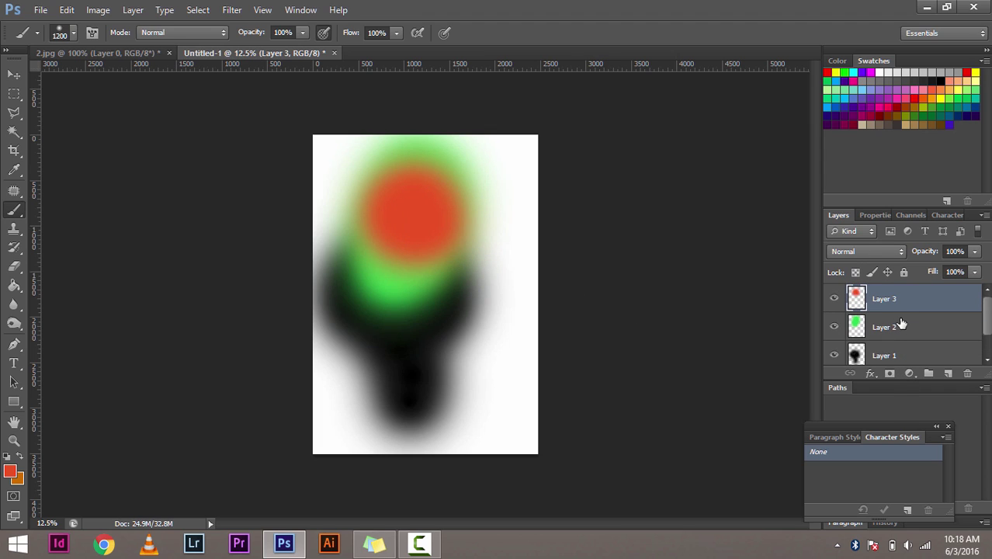
{"action": "left_click", "coordinate": [834, 300]}
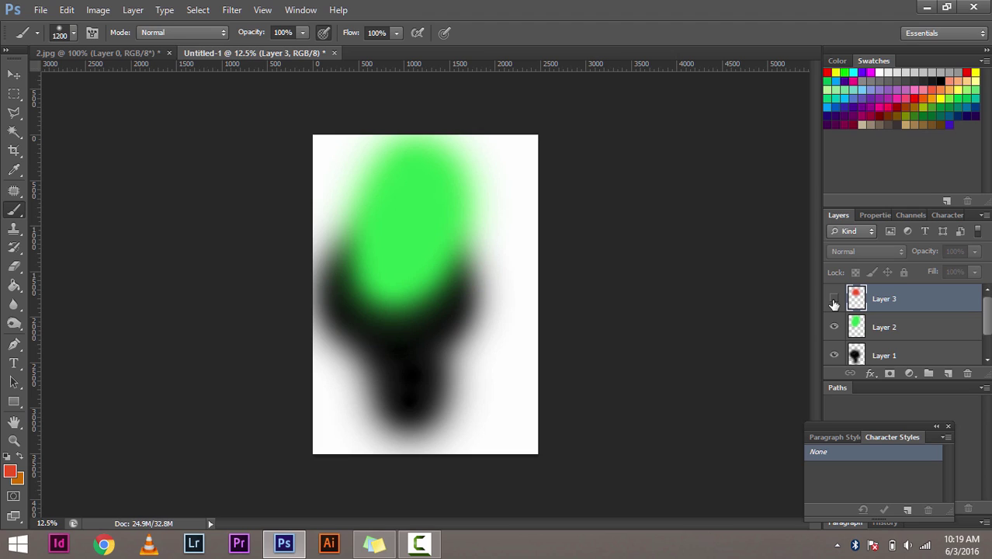
{"action": "left_click", "coordinate": [834, 302]}
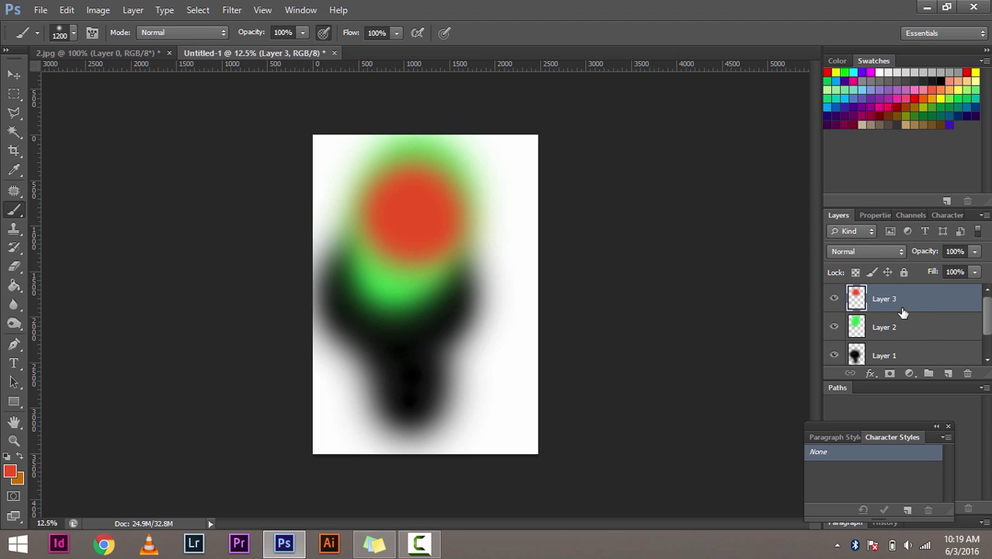
- Move the red spot's layer, Layer 3, below the green Layer 2 in the layer stack
{"action": "left_click_drag", "start_coordinate": [907, 297], "coordinate": [915, 328]}
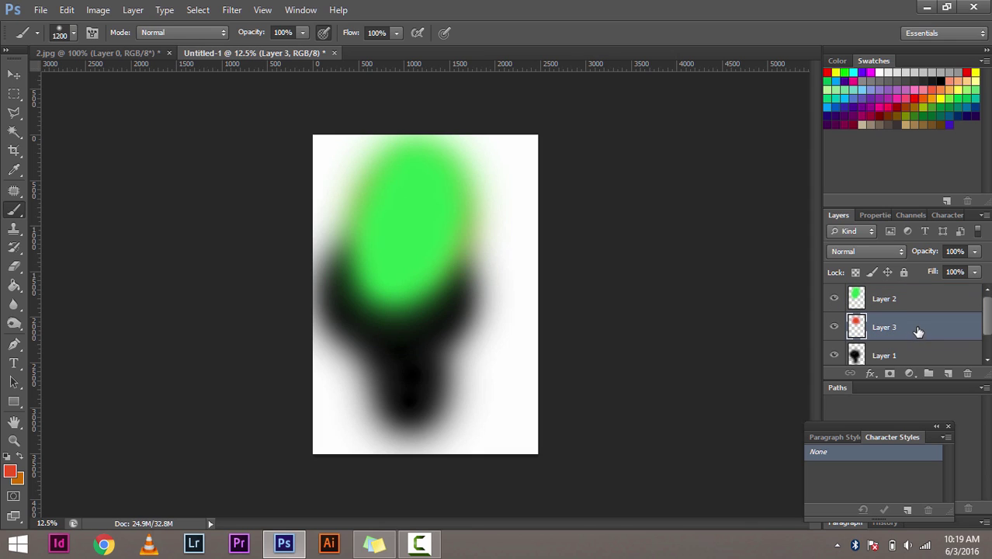
{"action": "scroll", "coordinate": [909, 334], "scroll_direction": "down", "scroll_amount": 1}
{"action": "scroll", "coordinate": [907, 340], "scroll_direction": "up", "scroll_amount": 1}
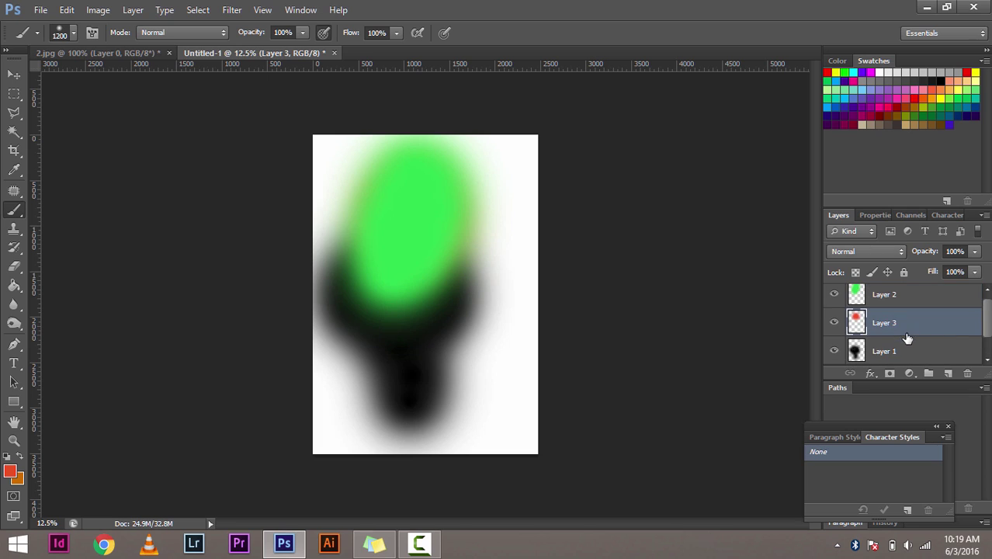
- Restack the painted layers so black Layer 1 is on top, red Layer 3 beneath it and green Layer 2 above the white Layer 0
{"action": "left_click_drag", "start_coordinate": [904, 336], "coordinate": [907, 297]}
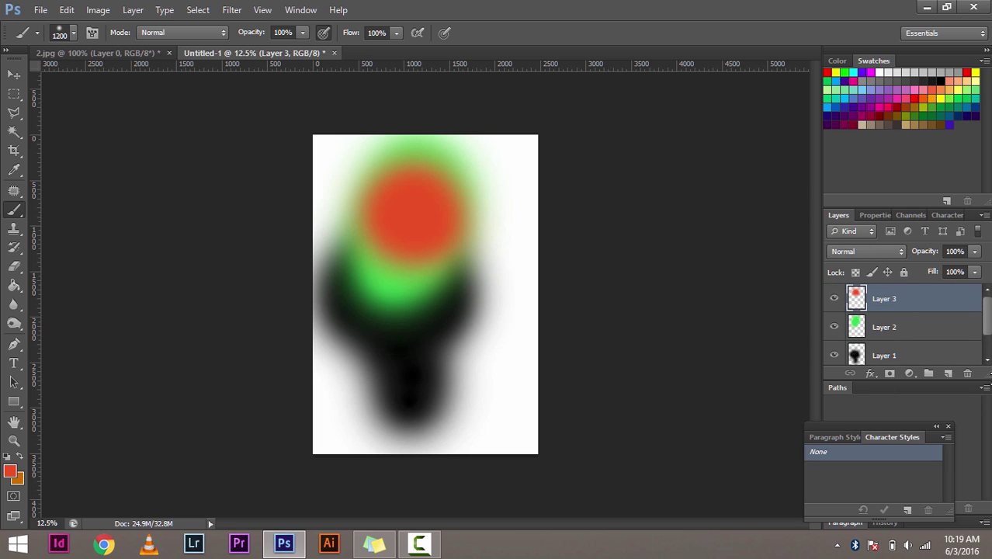
{"action": "left_click_drag", "start_coordinate": [907, 359], "coordinate": [914, 286]}
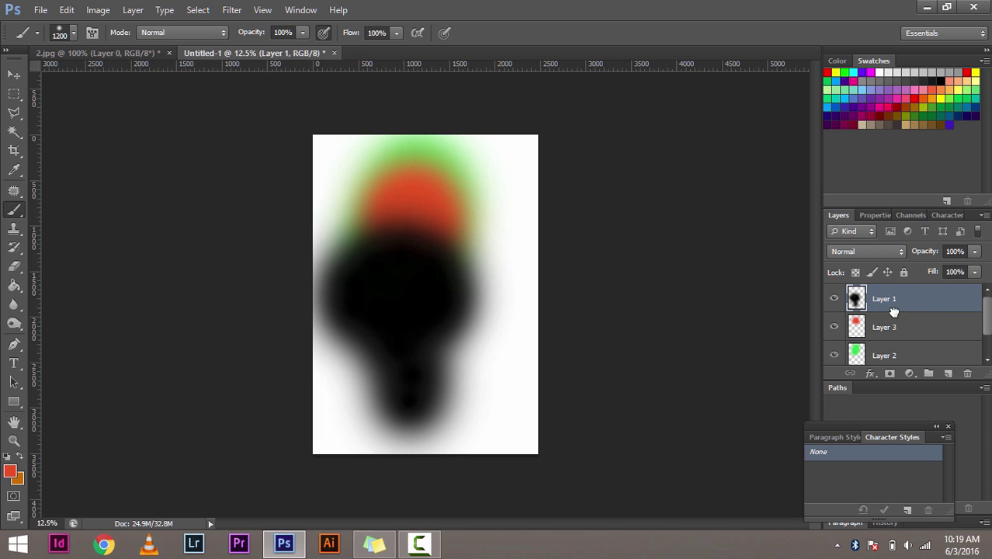
{"action": "left_click_drag", "start_coordinate": [893, 326], "coordinate": [898, 294]}
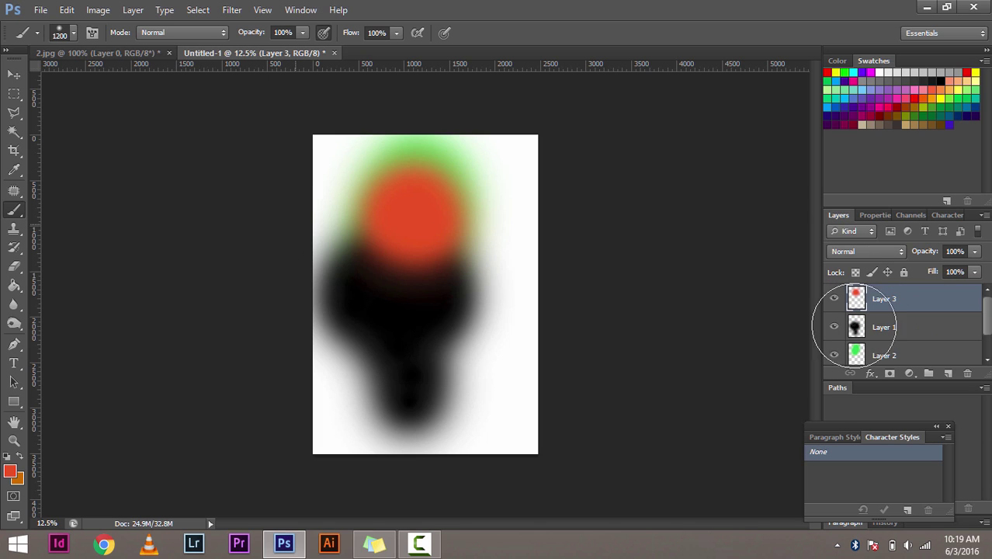
{"action": "left_click_drag", "start_coordinate": [910, 330], "coordinate": [901, 291]}
{"action": "scroll", "coordinate": [905, 312], "scroll_direction": "down", "scroll_amount": 1}
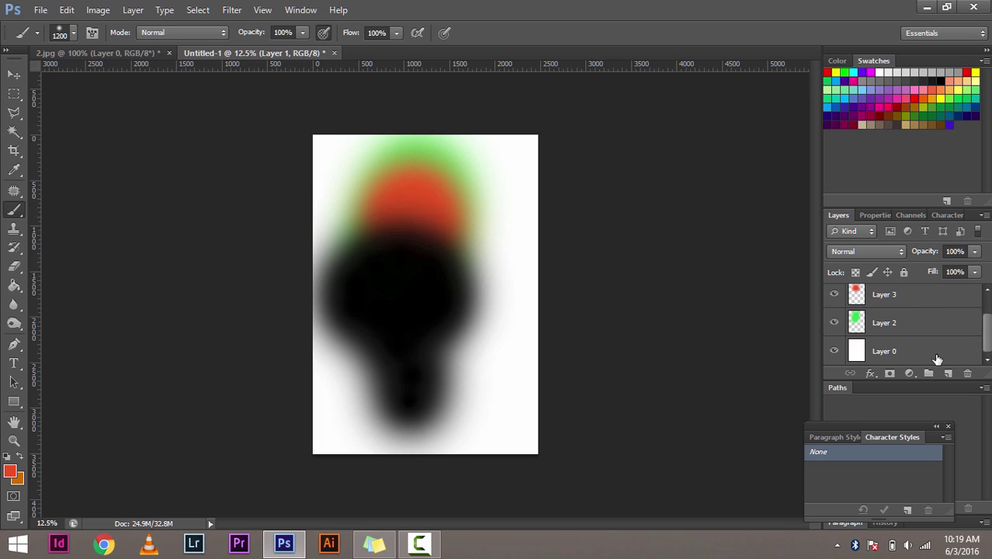
- Close the Untitled-1 document without saving it, and reduce the brush size to 60 in 2.jpg
{"action": "left_click", "coordinate": [335, 53]}
{"action": "left_click", "coordinate": [505, 215]}
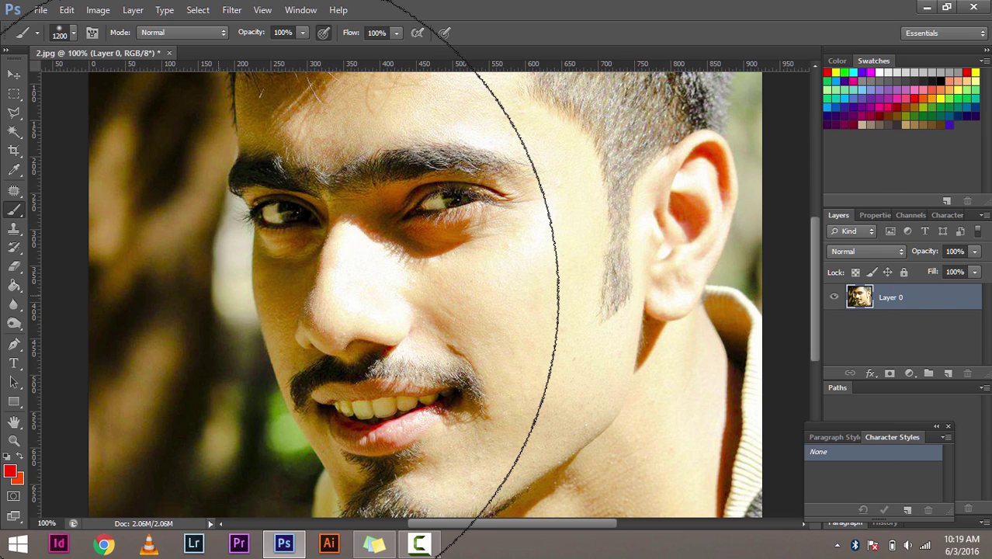
{"action": "key", "text": "bracketleft"}
{"action": "key", "text": "bracketleft"}
{"action": "key", "text": "bracketleft"}
{"action": "key", "text": "bracketleft"}
{"action": "key", "text": "bracketleft"}
{"action": "key", "text": "bracketleft"}
{"action": "key", "text": "bracketleft"}
{"action": "key", "text": "bracketleft"}
{"action": "key", "text": "bracketleft"}
{"action": "key", "text": "bracketleft"}
{"action": "key", "text": "bracketleft"}
{"action": "key", "text": "bracketleft"}
{"action": "key", "text": "bracketleft"}
{"action": "key", "text": "bracketleft"}
{"action": "key", "text": "bracketleft"}
{"action": "key", "text": "bracketleft"}
{"action": "key", "text": "bracketleft"}
{"action": "key", "text": "bracketleft"}
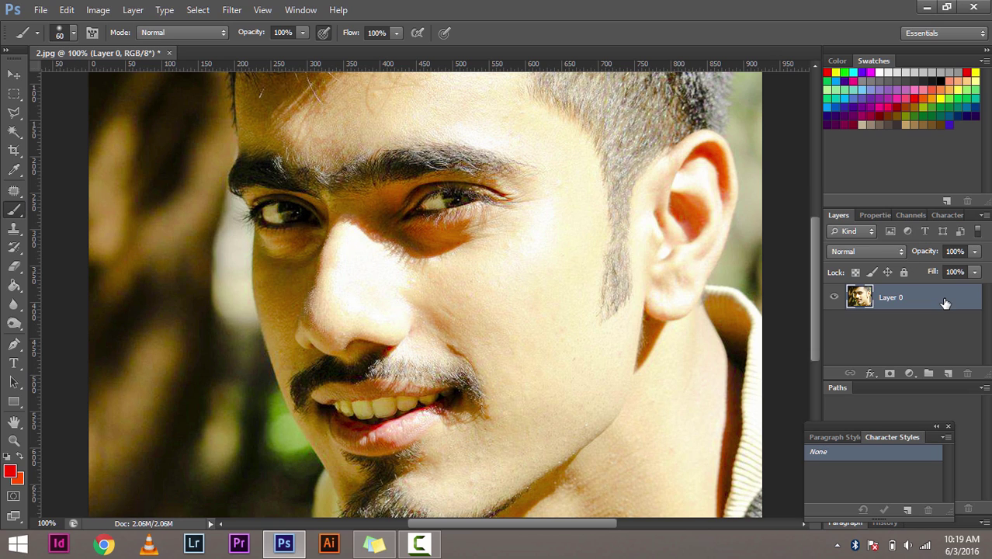
- Duplicate Layer 0 of the portrait photo
{"action": "left_click_drag", "start_coordinate": [943, 303], "coordinate": [951, 373]}
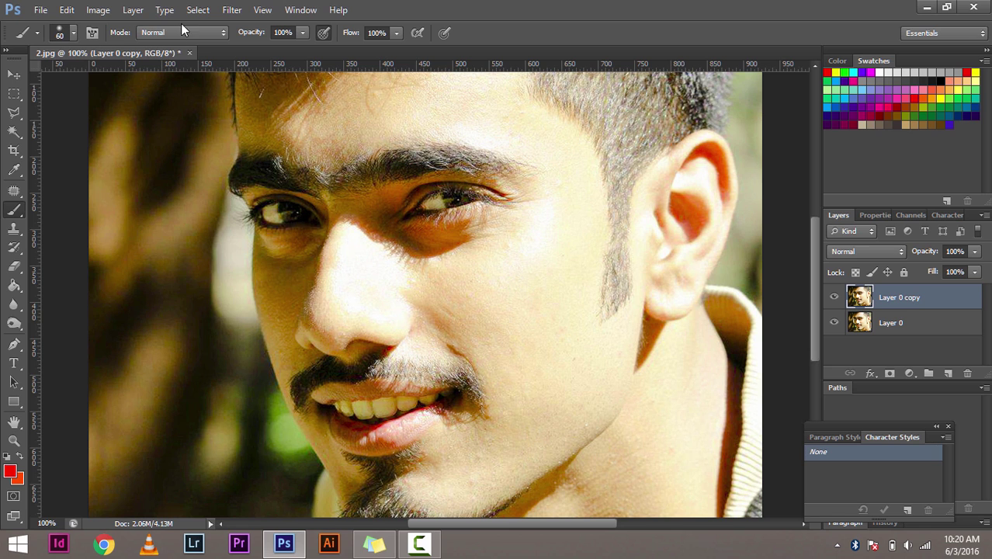
- Try duplicating the copied portrait layer again with Layer Via Copy, and undo it
{"action": "left_click", "coordinate": [132, 12]}
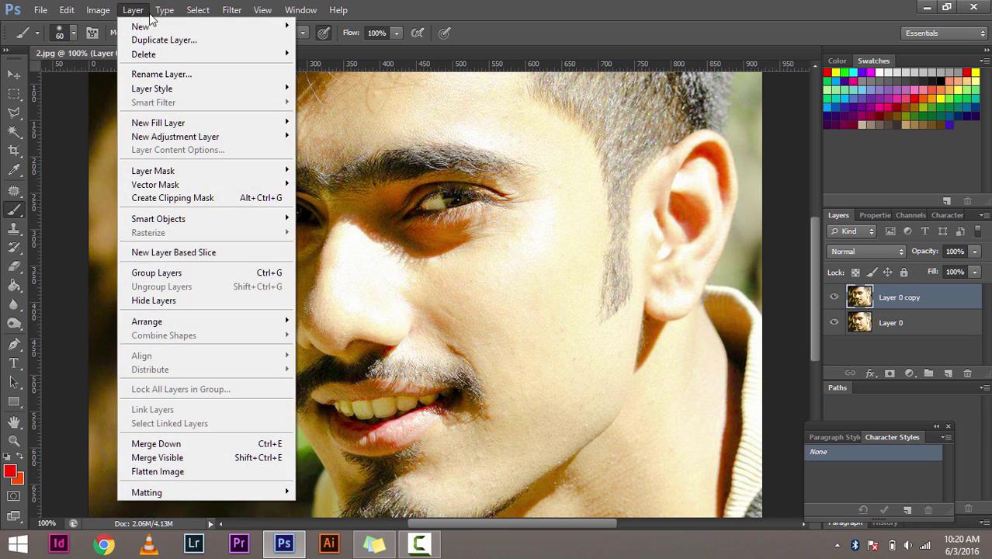
{"action": "mouse_move", "coordinate": [142, 28]}
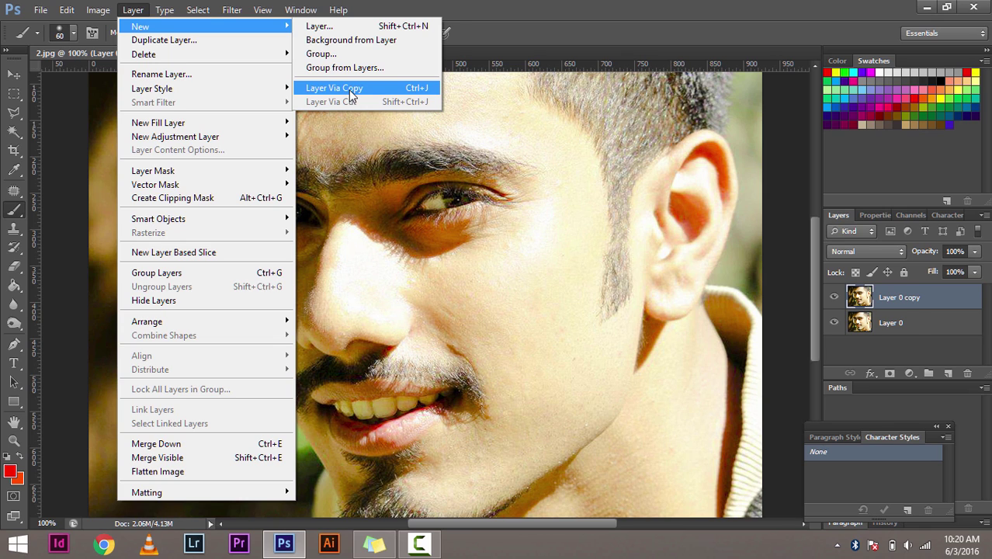
{"action": "left_click", "coordinate": [351, 90]}
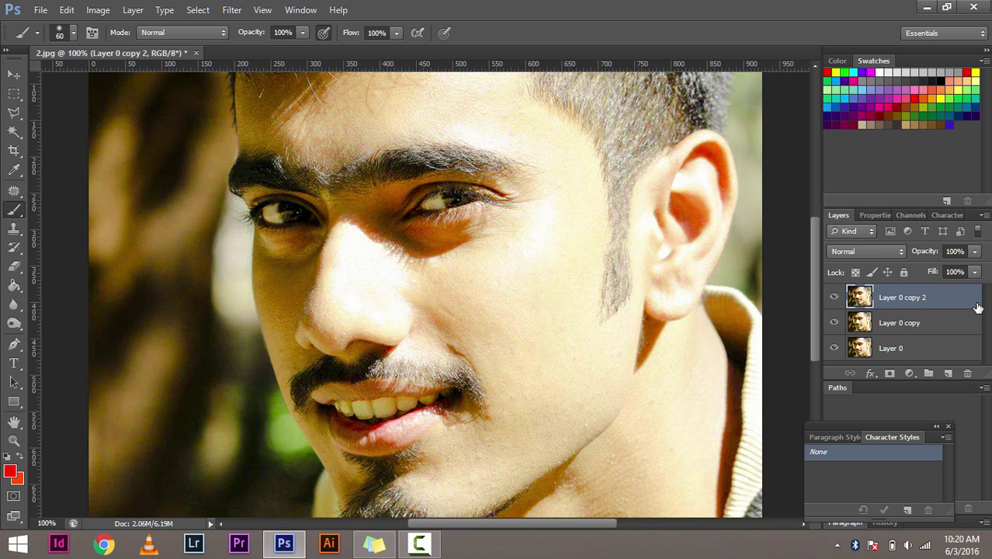
{"action": "key", "text": "ctrl+z"}
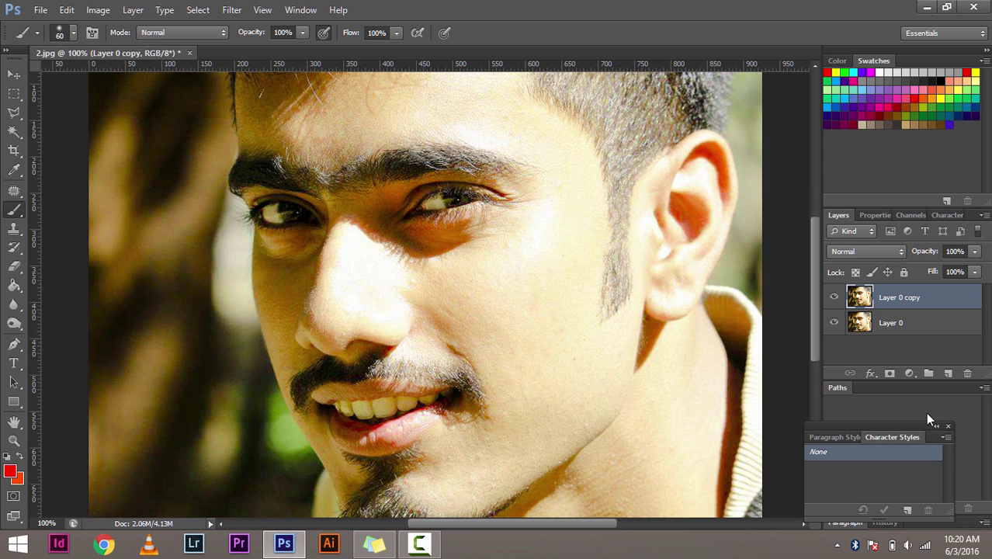
- Add a Brightness/Contrast adjustment layer above Layer 0 copy and raise its brightness to 119
{"action": "left_click", "coordinate": [909, 374]}
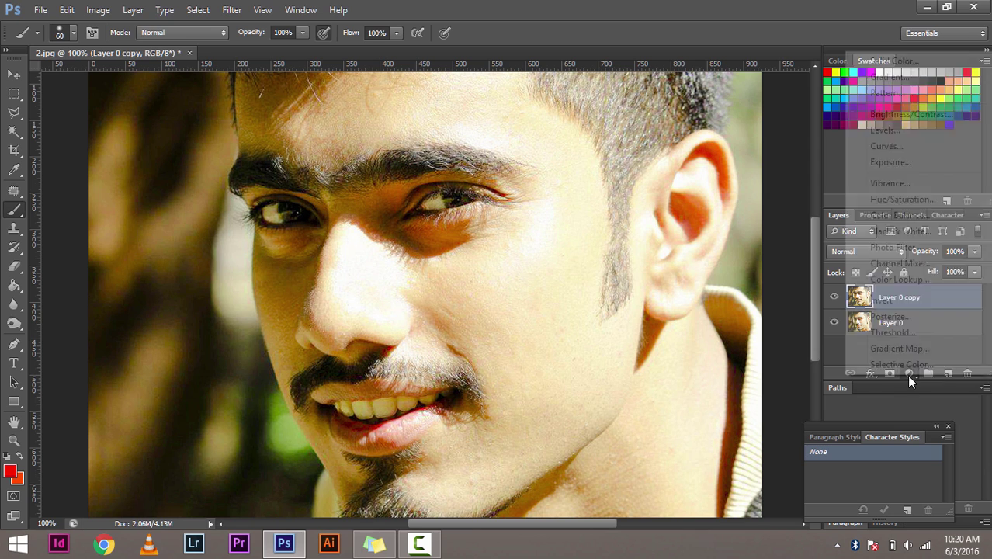
{"action": "left_click", "coordinate": [912, 114]}
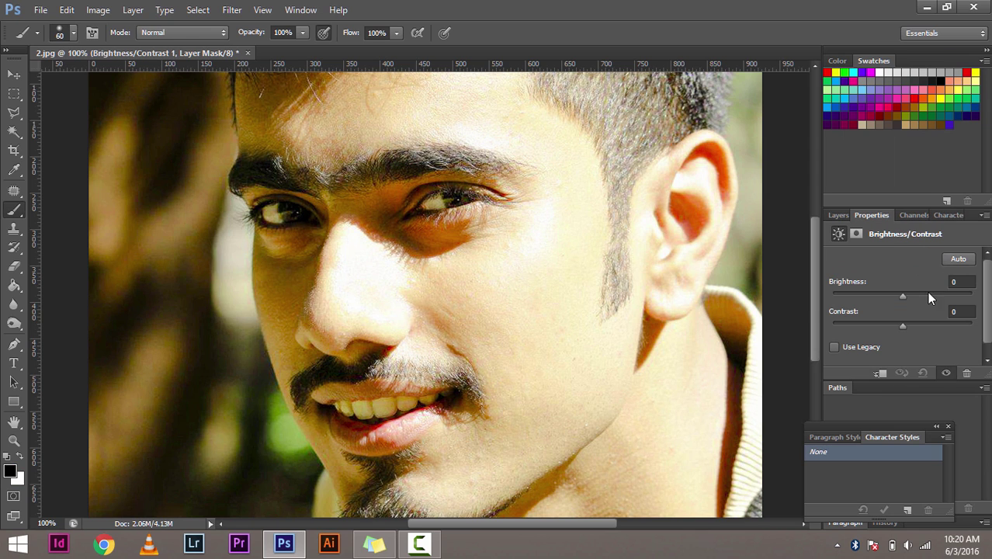
{"action": "left_click_drag", "start_coordinate": [903, 298], "coordinate": [958, 297]}
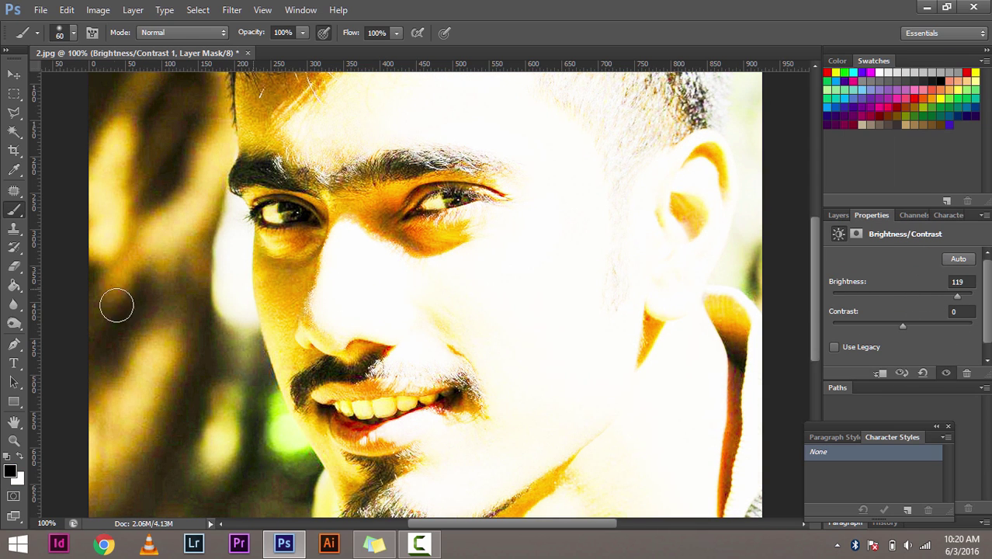
- Invert the adjustment layer's mask to black and paint white on it over the teeth and both eyes
{"action": "left_click", "coordinate": [837, 216]}
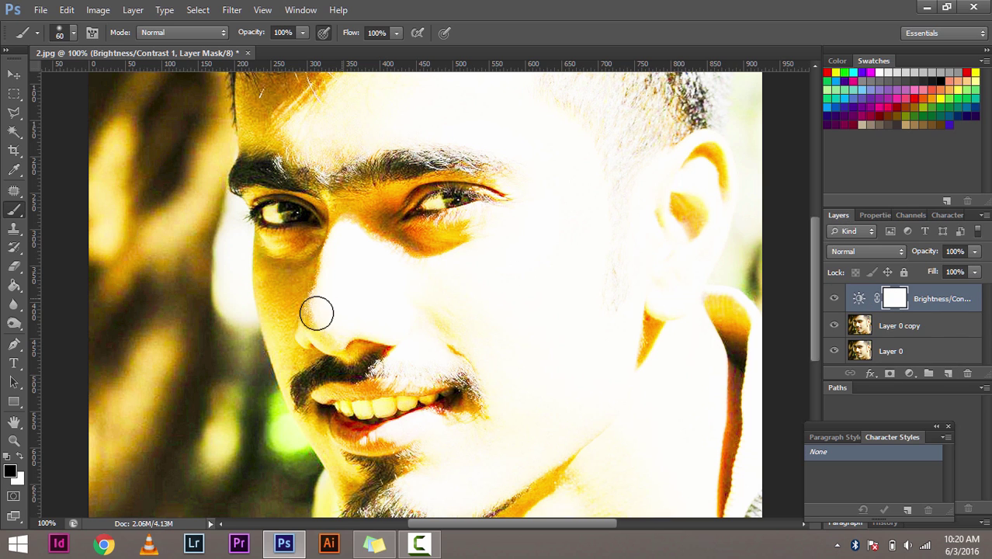
{"action": "key", "text": "ctrl+i"}
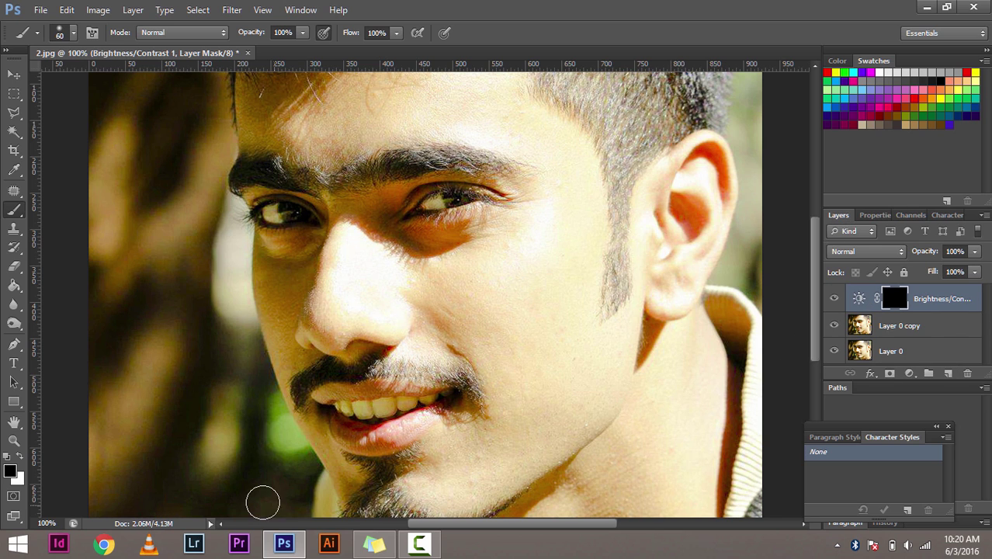
{"action": "left_click", "coordinate": [21, 458]}
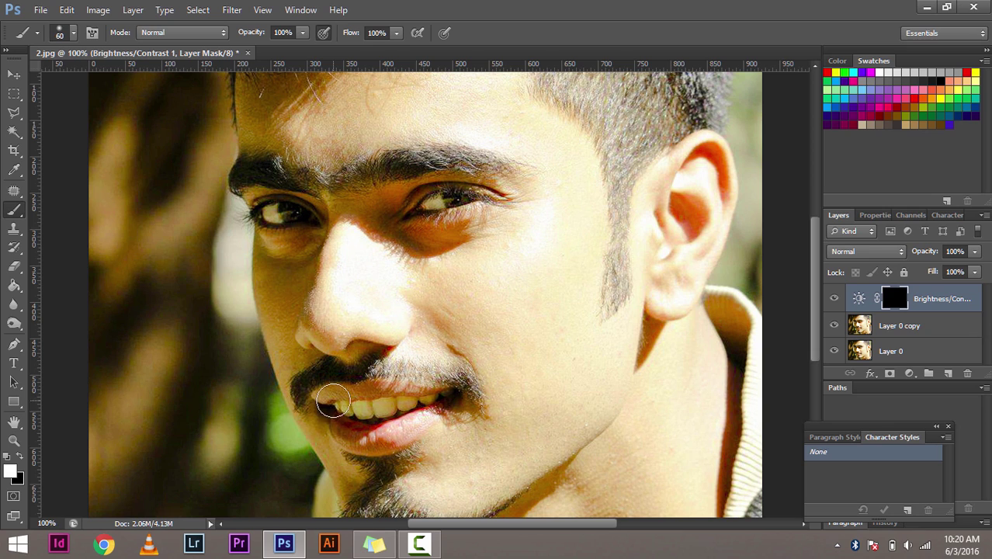
{"action": "mouse_move", "coordinate": [333, 400]}
{"action": "left_mouse_down"}
{"action": "mouse_move", "coordinate": [361, 412]}
{"action": "mouse_move", "coordinate": [427, 391]}
{"action": "mouse_move", "coordinate": [386, 400]}
{"action": "left_mouse_up"}
{"action": "left_click_drag", "start_coordinate": [233, 209], "coordinate": [271, 216]}
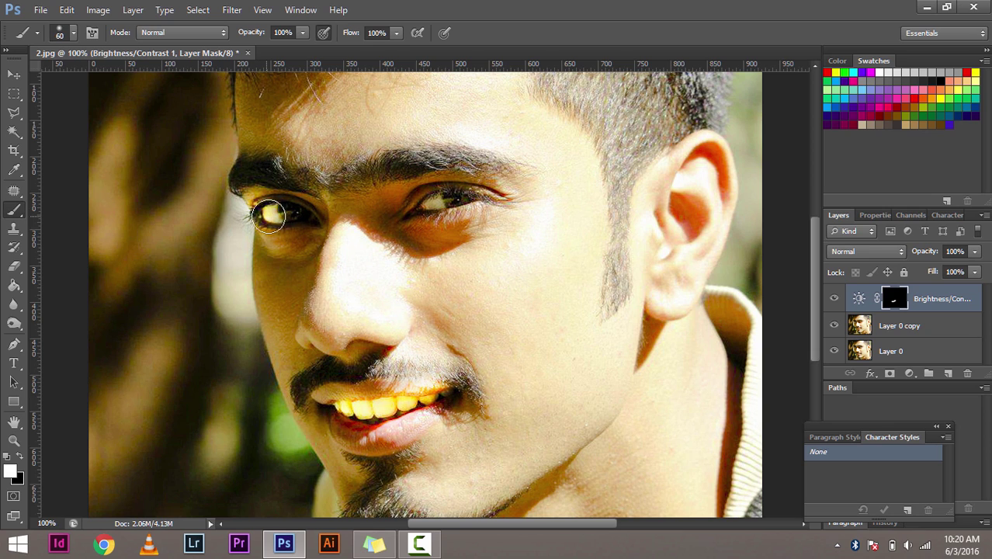
{"action": "mouse_move", "coordinate": [408, 204]}
{"action": "left_mouse_down"}
{"action": "mouse_move", "coordinate": [450, 197]}
{"action": "mouse_move", "coordinate": [402, 220]}
{"action": "left_mouse_up"}
{"action": "mouse_move", "coordinate": [445, 436]}
{"action": "left_mouse_down"}
{"action": "mouse_move", "coordinate": [450, 412]}
{"action": "mouse_move", "coordinate": [465, 415]}
{"action": "left_mouse_up"}
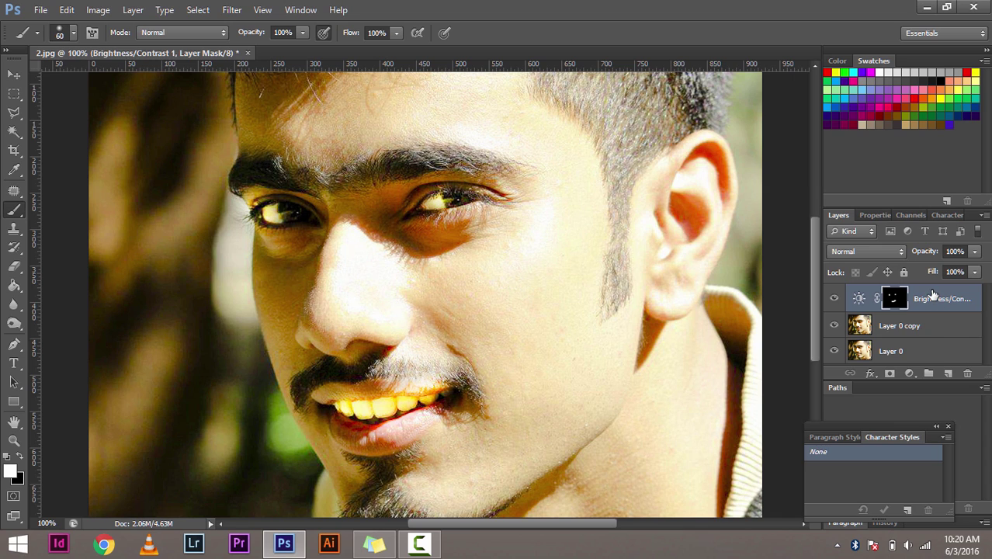
- Delete the Brightness/Contrast adjustment layer
{"action": "left_click_drag", "start_coordinate": [934, 298], "coordinate": [967, 373]}
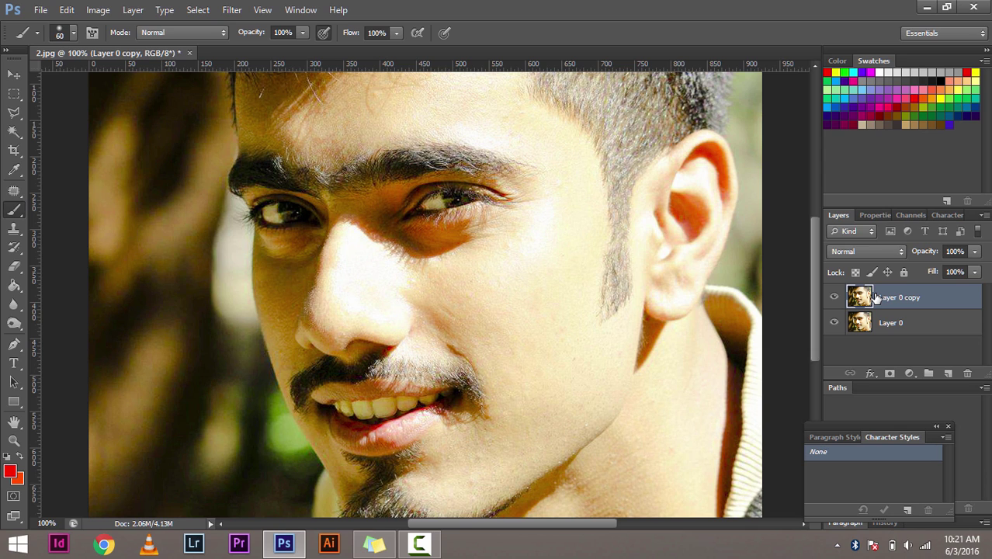
- Apply a Brightness/Contrast image adjustment directly to Layer 0 copy with brightness set to 105
{"action": "left_click", "coordinate": [98, 10]}
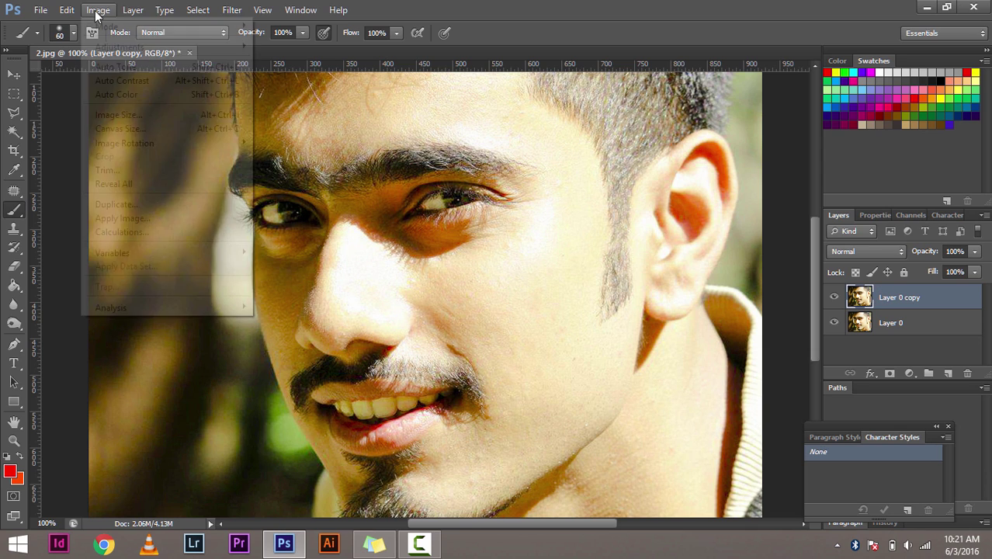
{"action": "left_click", "coordinate": [99, 10]}
{"action": "left_click", "coordinate": [98, 10]}
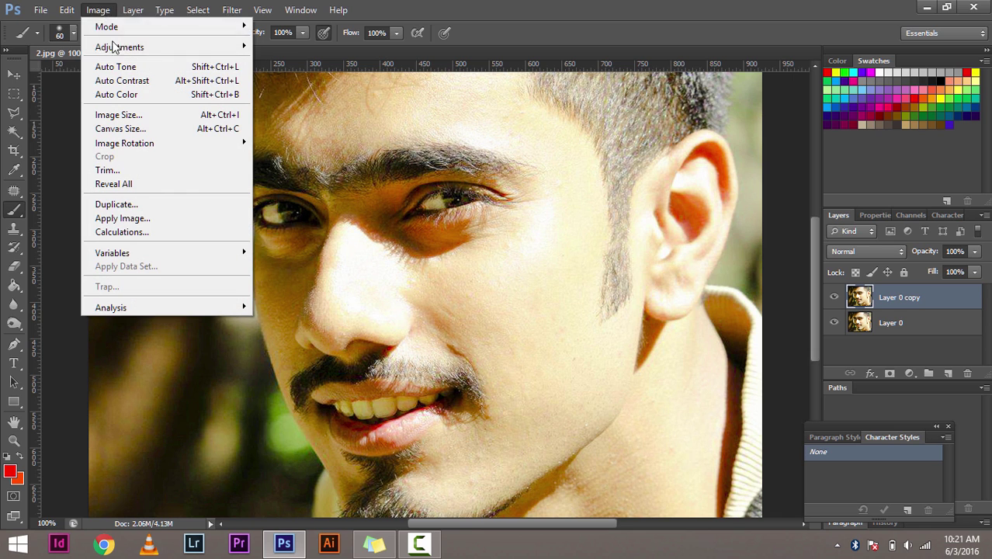
{"action": "mouse_move", "coordinate": [122, 48]}
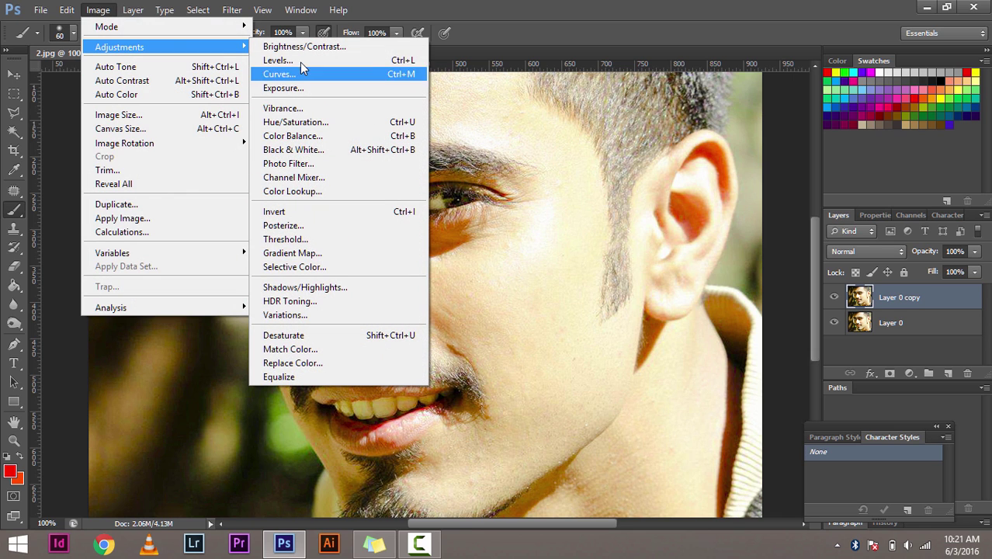
{"action": "left_click", "coordinate": [303, 50]}
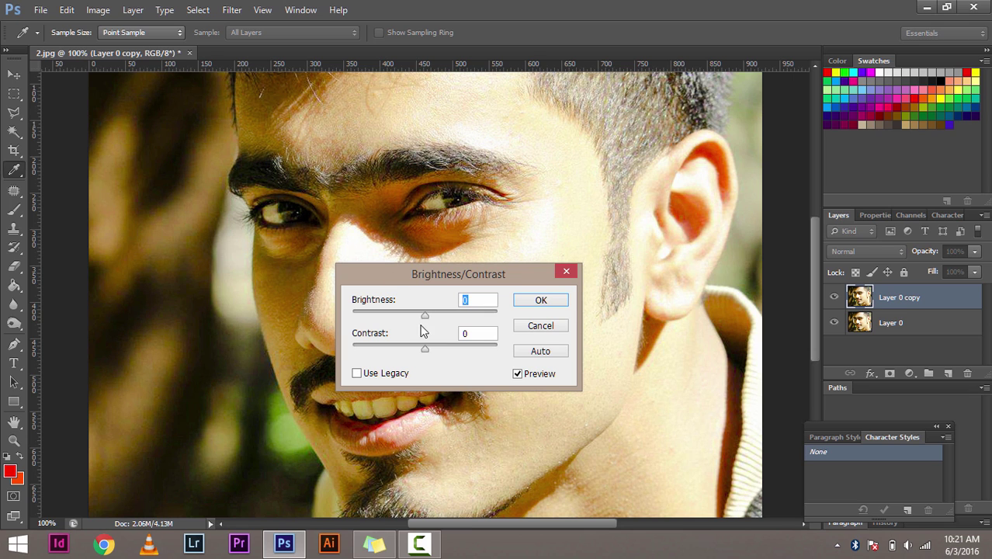
{"action": "left_click_drag", "start_coordinate": [426, 321], "coordinate": [474, 320]}
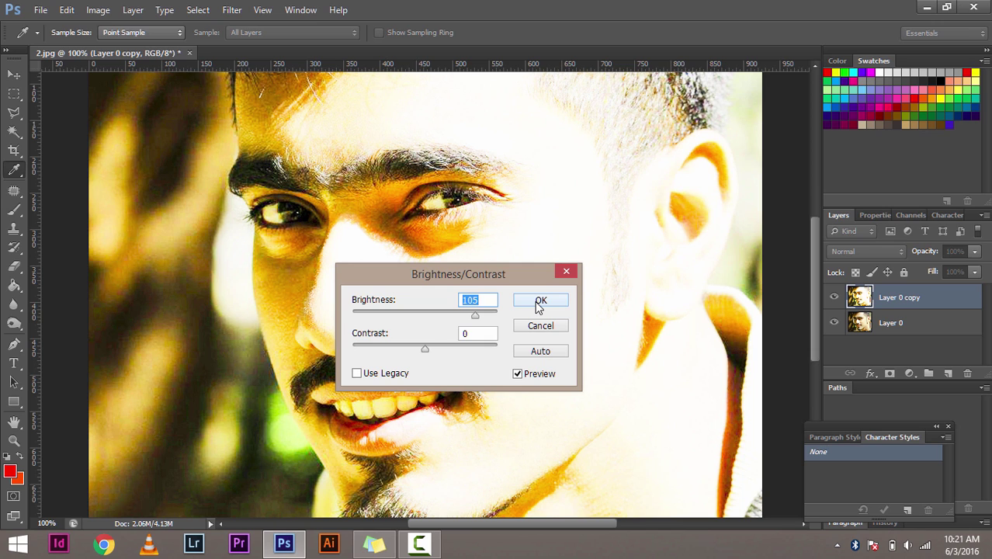
{"action": "left_click", "coordinate": [538, 303]}
- Brush red paint over both eyes, a short streak on the cheek and a spot on the jaw of Layer 0 copy
{"action": "key", "text": "b"}
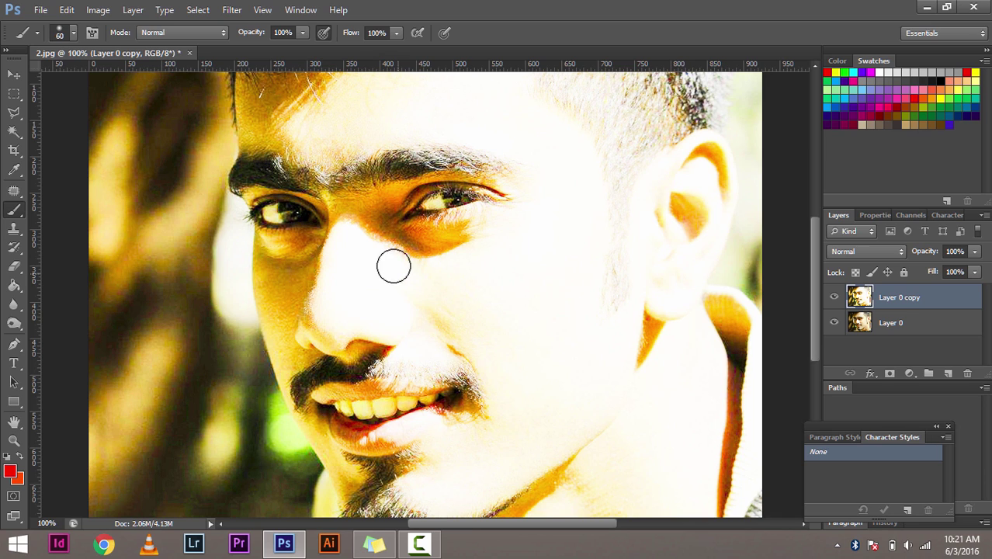
{"action": "left_click_drag", "start_coordinate": [303, 200], "coordinate": [268, 210]}
{"action": "mouse_move", "coordinate": [403, 209]}
{"action": "left_mouse_down"}
{"action": "mouse_move", "coordinate": [449, 191]}
{"action": "mouse_move", "coordinate": [486, 194]}
{"action": "mouse_move", "coordinate": [407, 204]}
{"action": "left_mouse_up"}
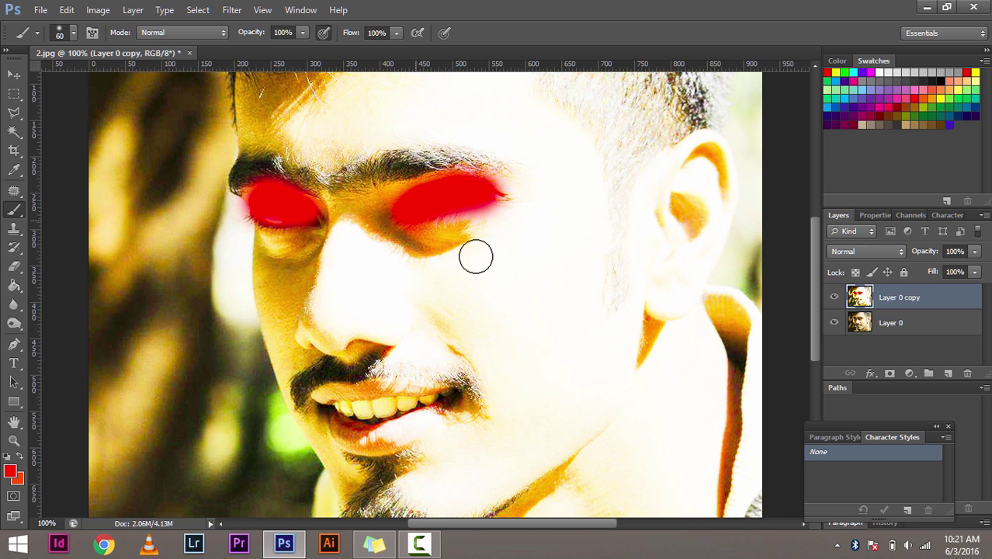
{"action": "left_click_drag", "start_coordinate": [566, 255], "coordinate": [558, 314]}
{"action": "left_click", "coordinate": [600, 413]}
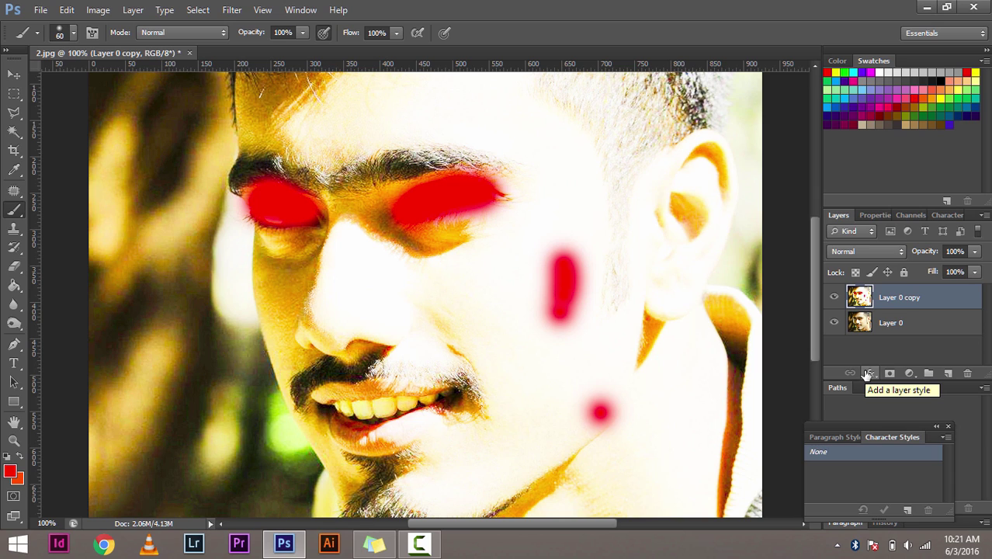
- Undo all the red brush strokes and the direct brightness change on Layer 0 copy
{"action": "key", "text": "ctrl+z"}
{"action": "key", "text": "ctrl+z"}
{"action": "key", "text": "ctrl+z"}
{"action": "key", "text": "ctrl+z"}
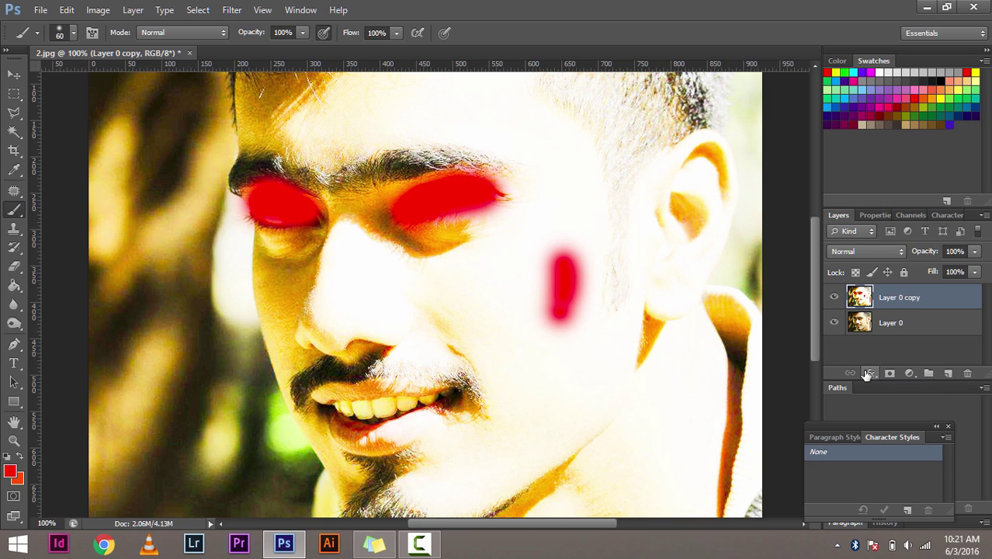
{"action": "key", "text": "ctrl+alt+z"}
{"action": "key", "text": "ctrl+alt+z"}
{"action": "key", "text": "ctrl+alt+z"}
{"action": "key", "text": "ctrl+alt+z"}
{"action": "key", "text": "ctrl+alt+z"}
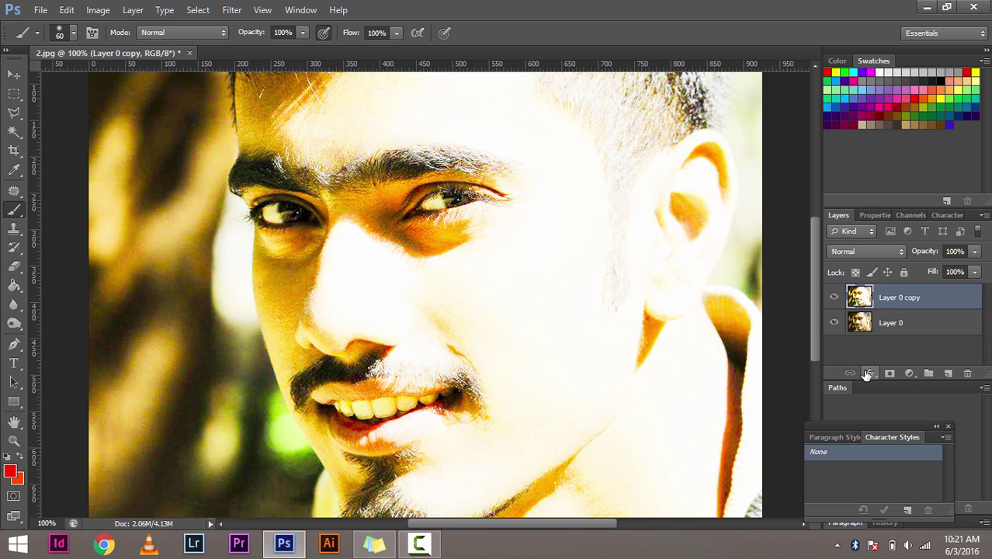
{"action": "key", "text": "ctrl+alt+z"}
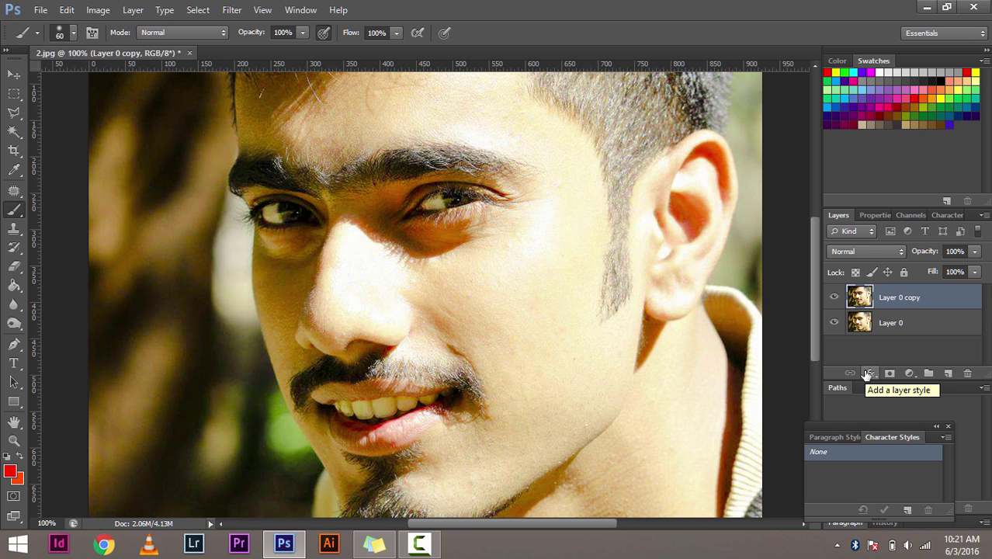
- Add a new Brightness/Contrast adjustment layer above Layer 0 copy
{"action": "left_click", "coordinate": [910, 374]}
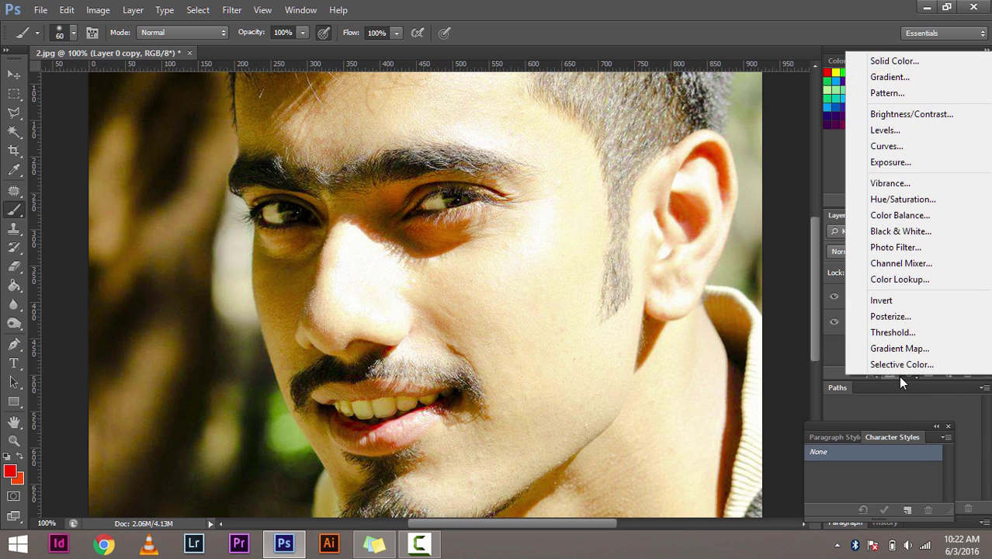
{"action": "left_click", "coordinate": [898, 376]}
{"action": "left_click", "coordinate": [905, 376]}
{"action": "left_click", "coordinate": [906, 376]}
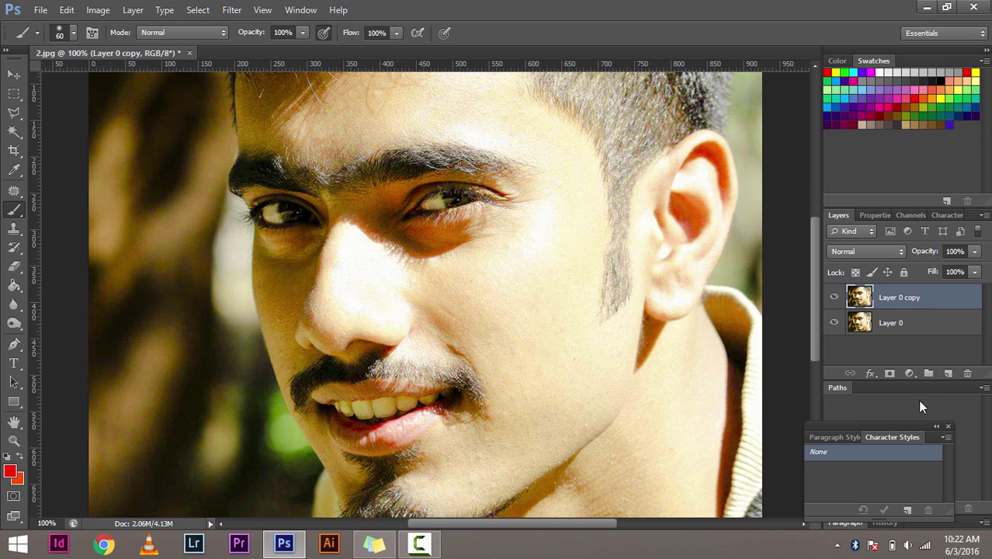
{"action": "left_click", "coordinate": [910, 374]}
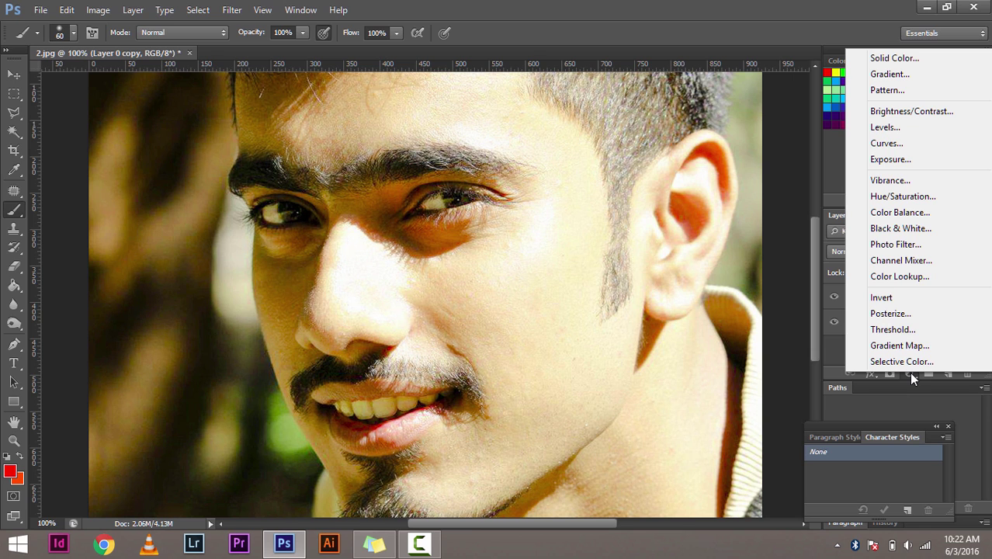
{"action": "left_click", "coordinate": [895, 111]}
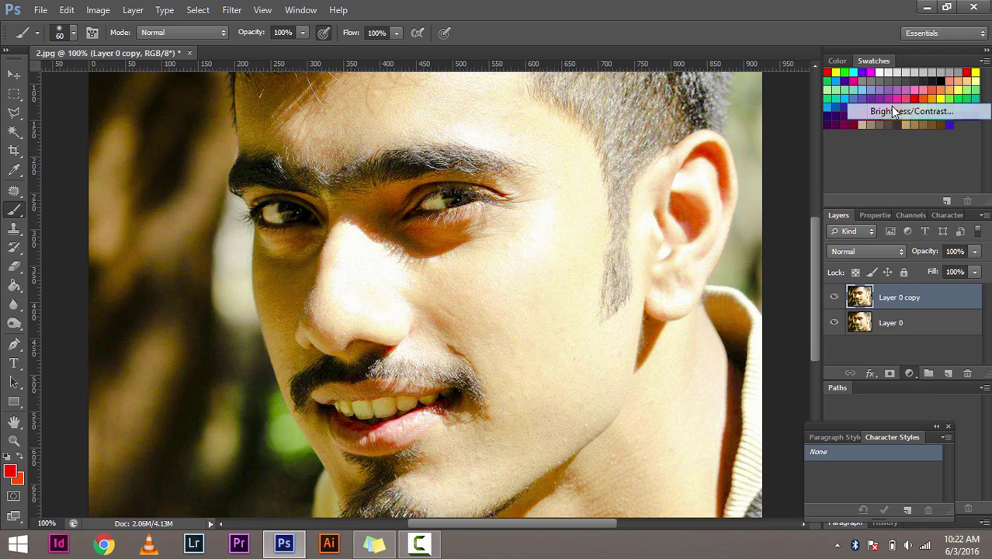
- Set the brightness of the new adjustment layer to 93, reopen its settings and return the brightness to neutral
{"action": "left_click_drag", "start_coordinate": [904, 296], "coordinate": [942, 302]}
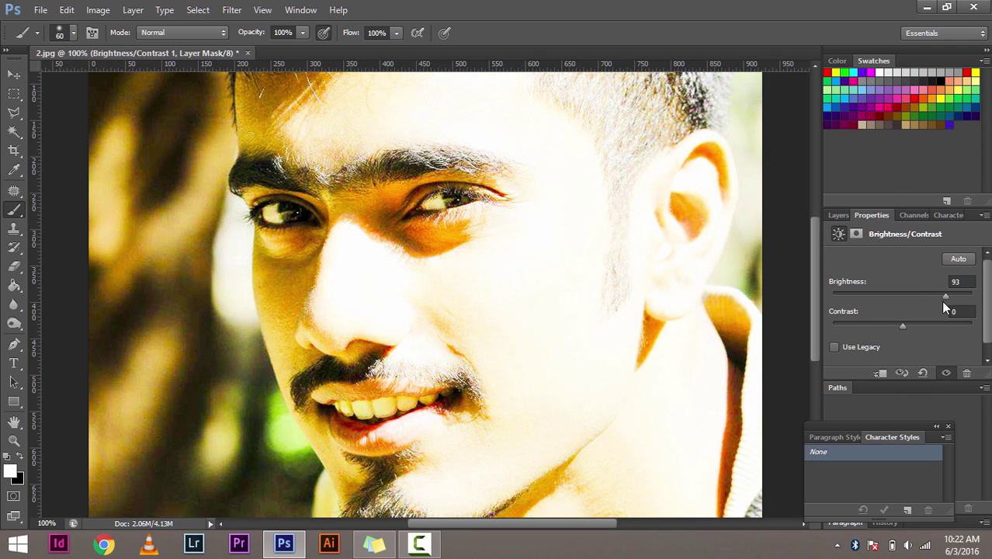
{"action": "left_click", "coordinate": [837, 216]}
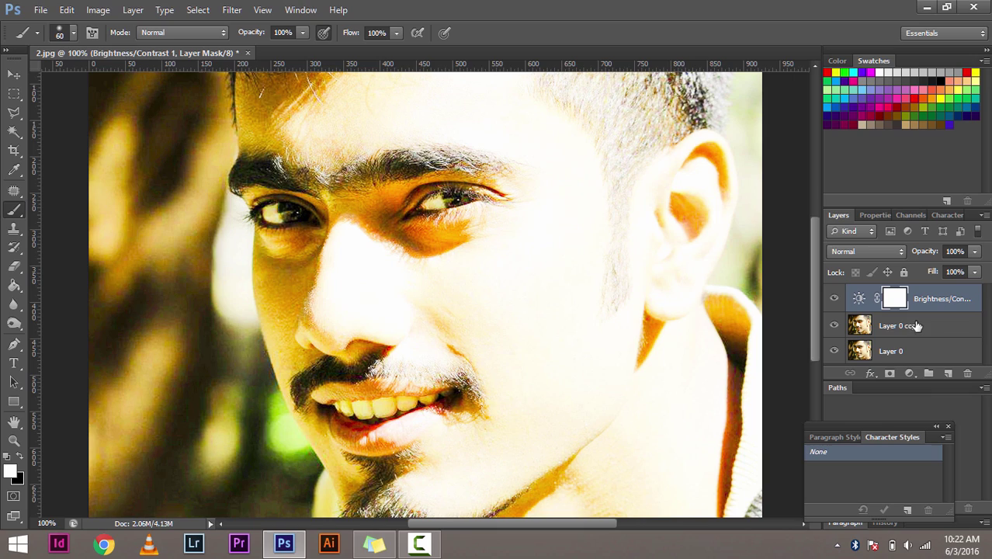
{"action": "double_click", "coordinate": [859, 298]}
{"action": "mouse_move", "coordinate": [890, 295]}
{"action": "left_mouse_down"}
{"action": "mouse_move", "coordinate": [875, 295]}
{"action": "mouse_move", "coordinate": [901, 296]}
{"action": "left_mouse_up"}
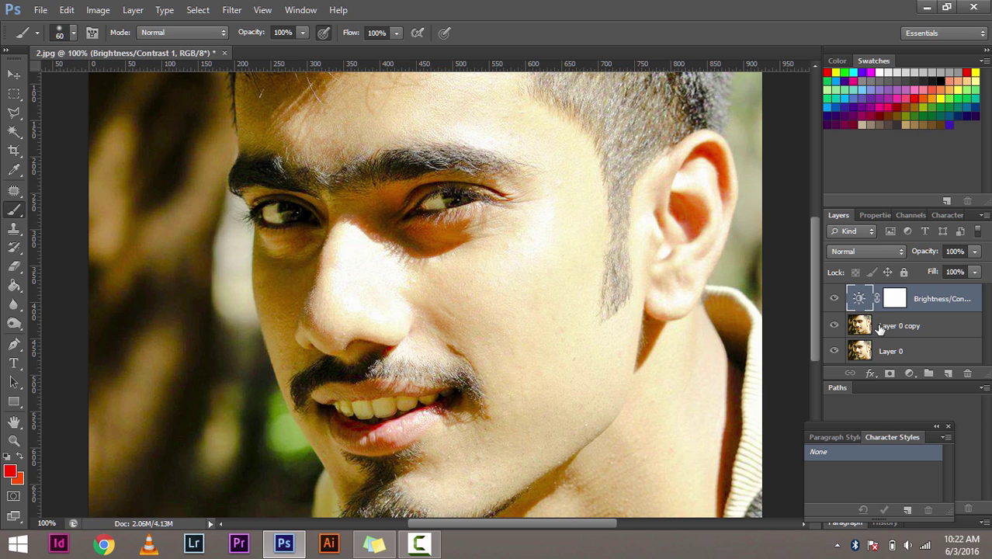
- Clip the Brightness/Contrast adjustment layer to Layer 0 copy and delete that adjustment layer
{"action": "right_click", "coordinate": [929, 301]}
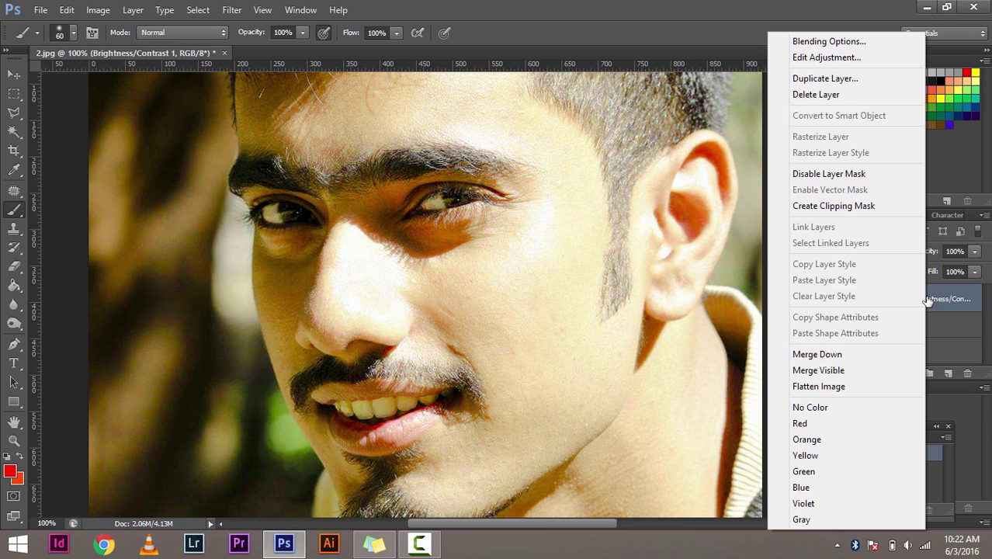
{"action": "left_click", "coordinate": [883, 207]}
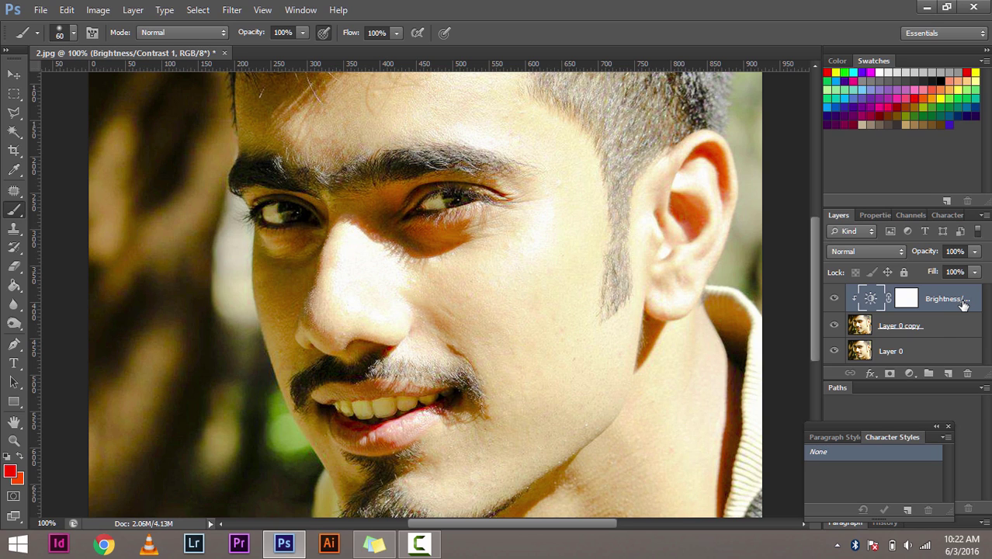
{"action": "left_click_drag", "start_coordinate": [961, 310], "coordinate": [967, 375]}
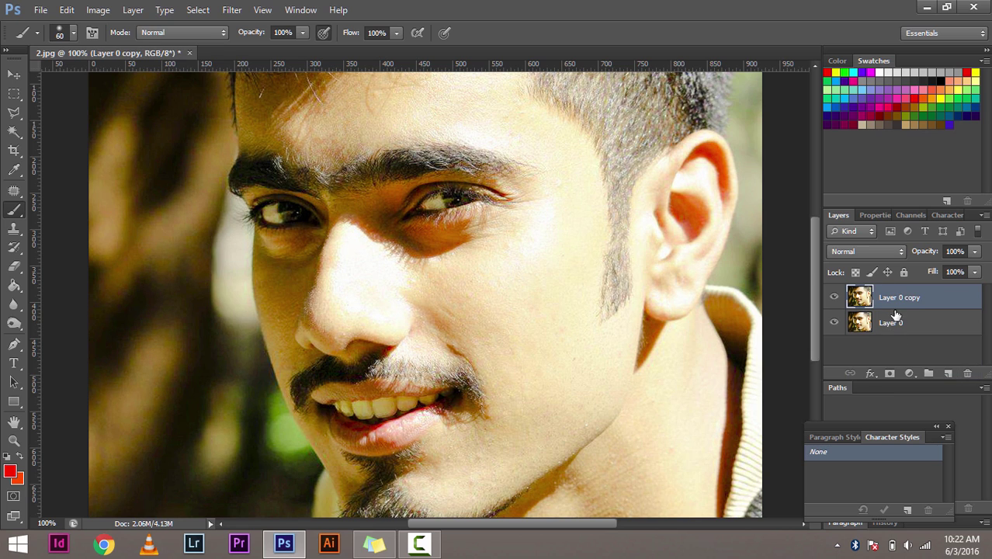
- Add a Vibrance adjustment layer above Layer 0 copy with its vibrance set to -100
{"action": "left_click", "coordinate": [909, 375]}
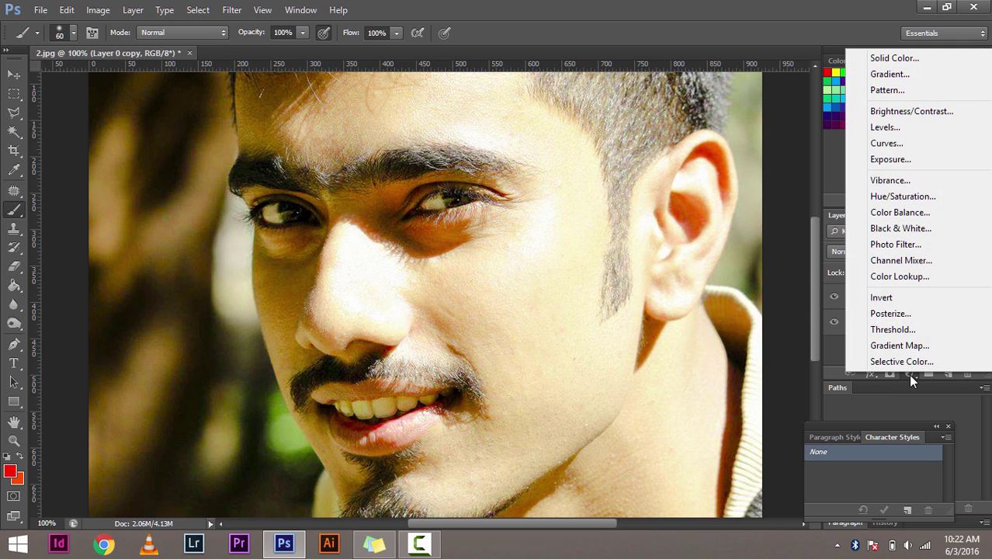
{"action": "left_click", "coordinate": [901, 180]}
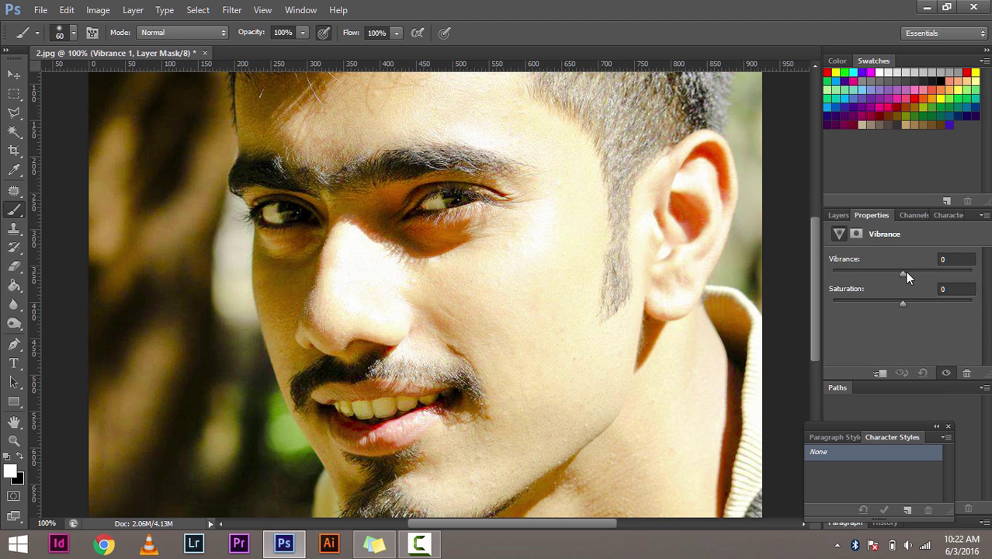
{"action": "left_click_drag", "start_coordinate": [905, 274], "coordinate": [831, 272]}
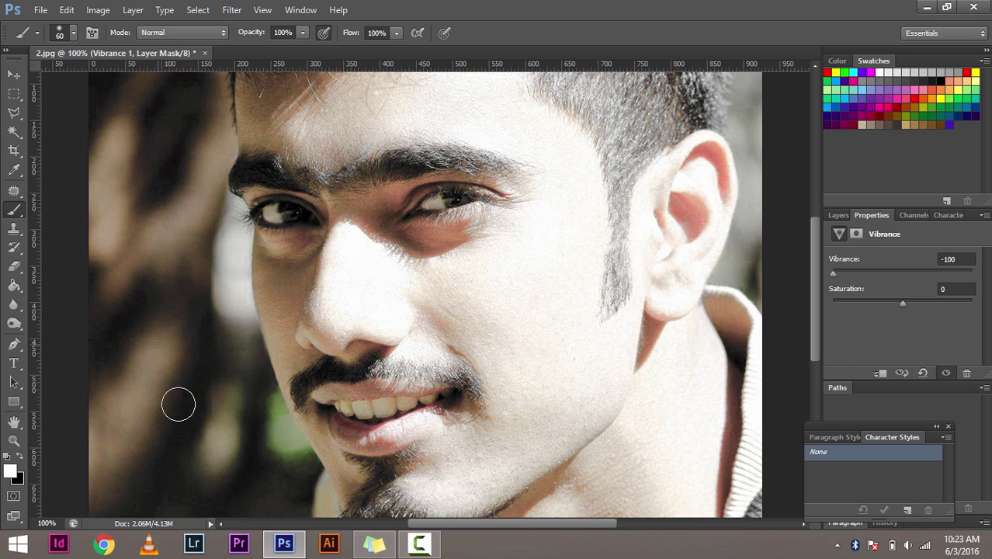
{"action": "left_click", "coordinate": [834, 219]}
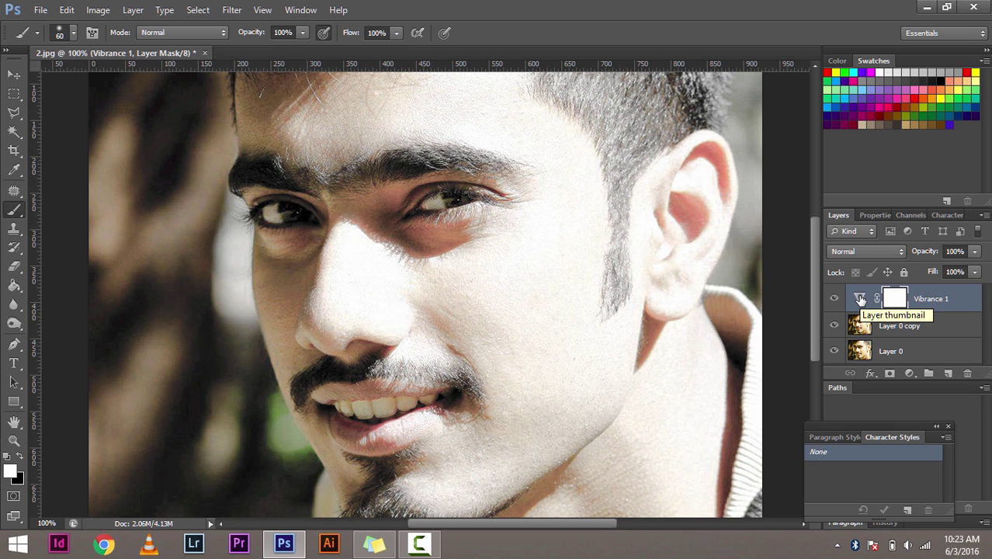
- Set the foreground color to black for brushing on the Vibrance layer's mask
{"action": "key", "text": "ctrl+plus"}
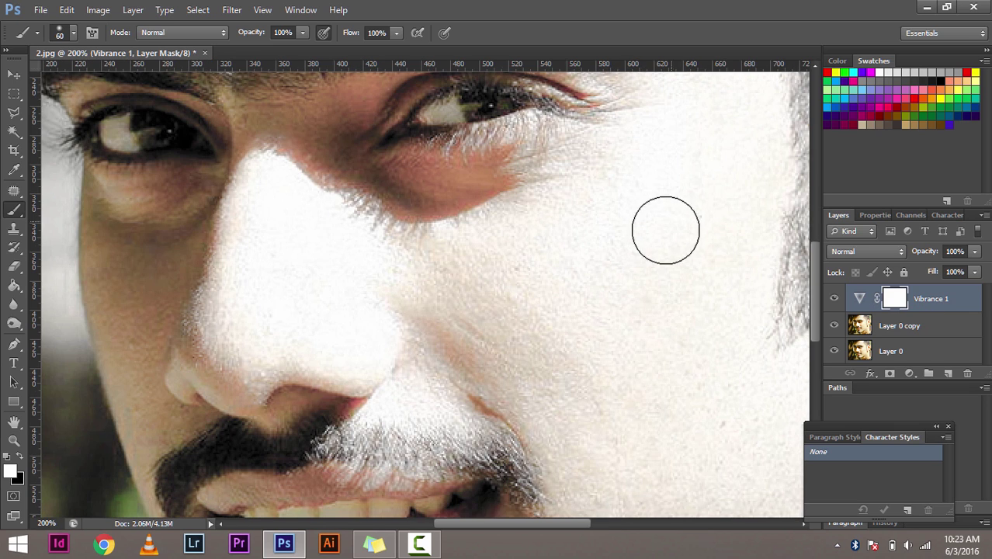
{"action": "scroll", "coordinate": [660, 248], "scroll_direction": "down", "scroll_amount": 3}
{"action": "scroll", "coordinate": [661, 249], "scroll_direction": "down", "scroll_amount": 2}
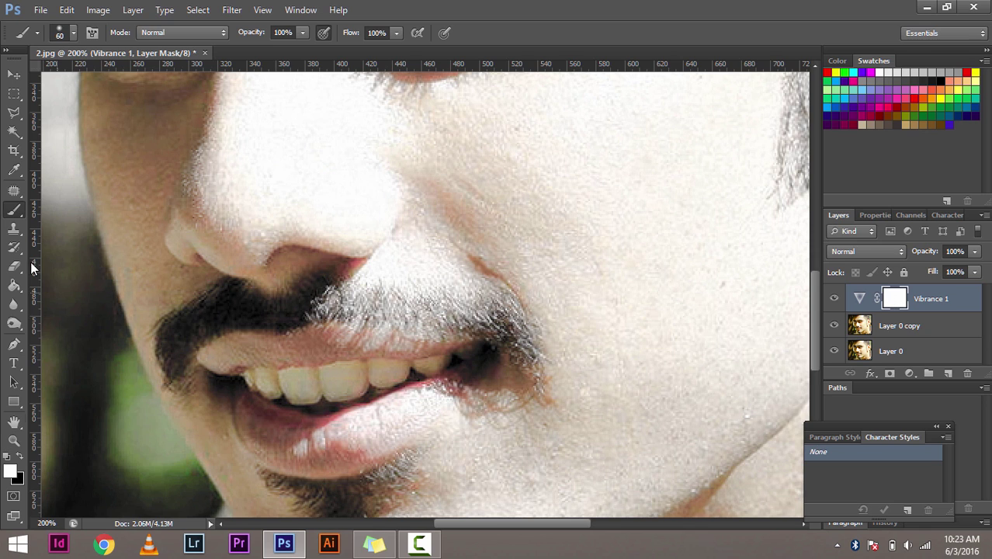
{"action": "left_click", "coordinate": [9, 469]}
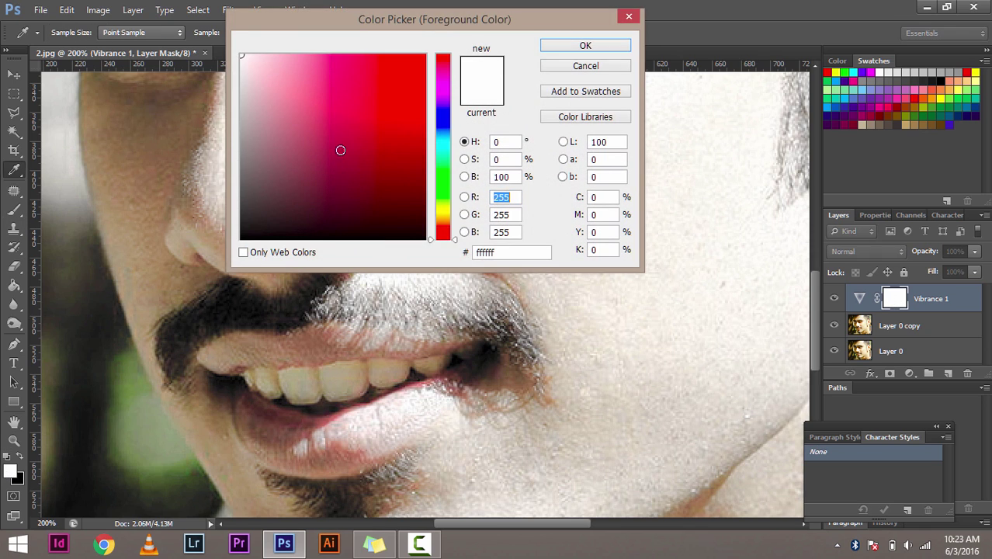
{"action": "left_click", "coordinate": [241, 239]}
{"action": "left_click", "coordinate": [551, 46]}
{"action": "key", "text": "b"}
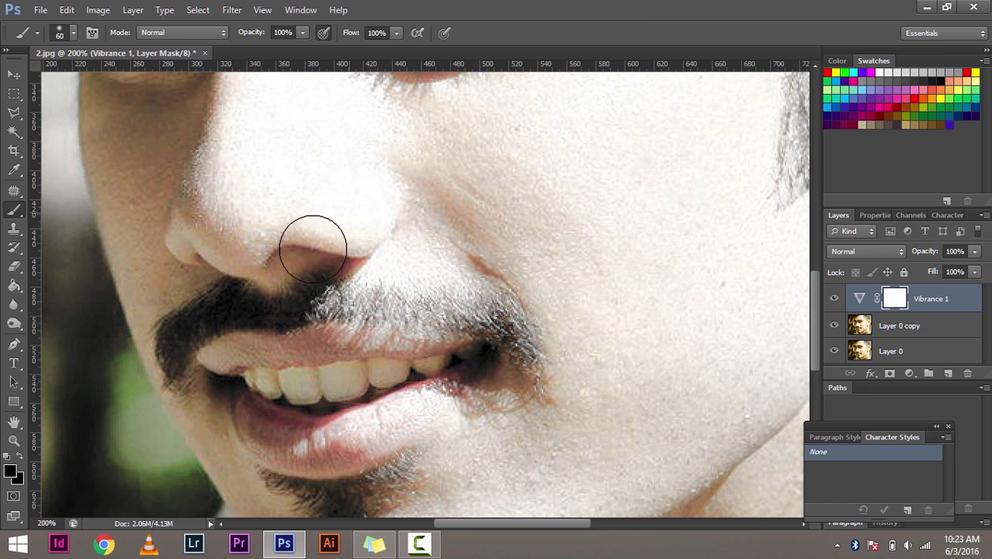
- Brush black over the teeth and lips on the Vibrance 1 layer mask
{"action": "mouse_move", "coordinate": [225, 361]}
{"action": "left_mouse_down"}
{"action": "mouse_move", "coordinate": [270, 367]}
{"action": "mouse_move", "coordinate": [401, 388]}
{"action": "mouse_move", "coordinate": [281, 378]}
{"action": "left_mouse_up"}
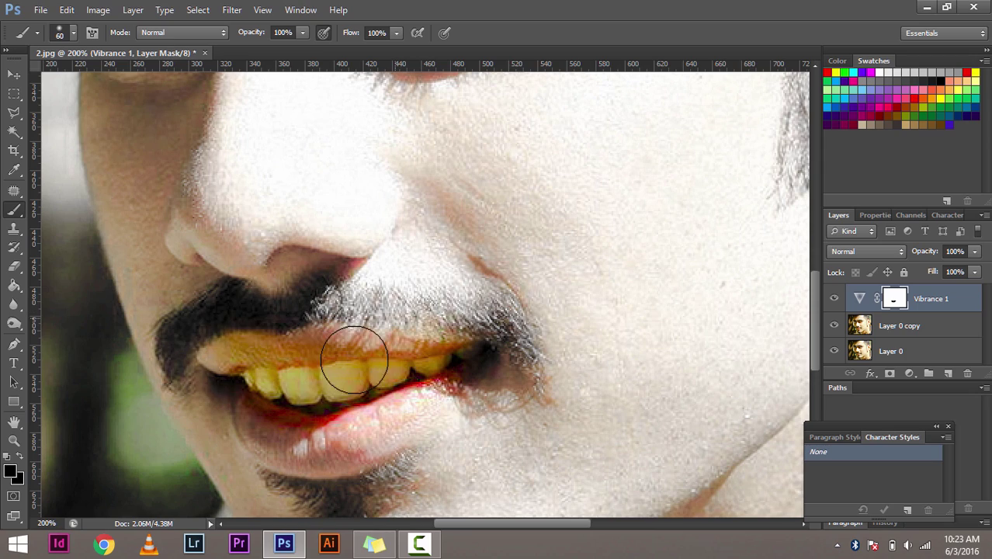
{"action": "scroll", "coordinate": [471, 255], "scroll_direction": "down", "scroll_amount": 1}
{"action": "scroll", "coordinate": [471, 255], "scroll_direction": "down", "scroll_amount": 1}
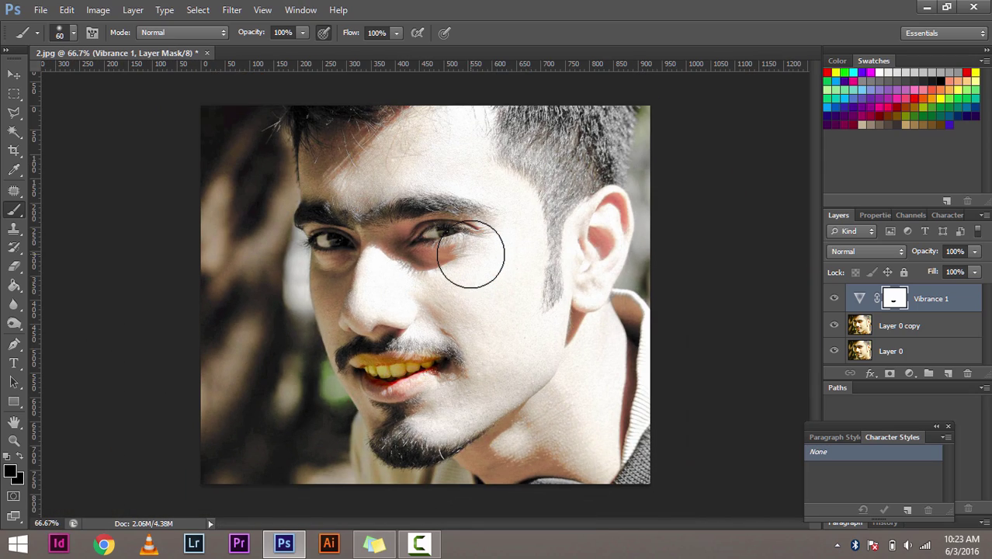
{"action": "scroll", "coordinate": [471, 255], "scroll_direction": "up", "scroll_amount": 2}
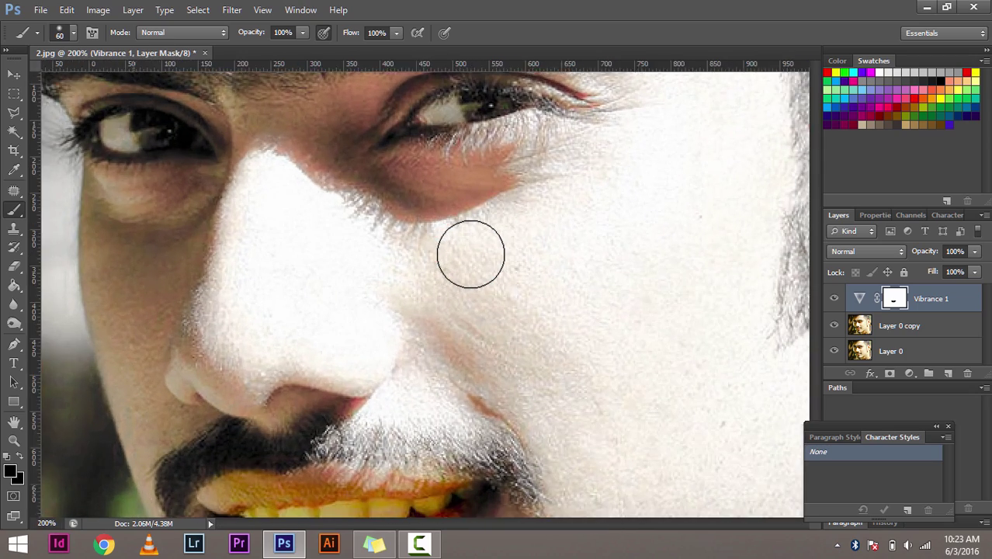
{"action": "scroll", "coordinate": [476, 283], "scroll_direction": "down", "scroll_amount": 1}
{"action": "scroll", "coordinate": [482, 312], "scroll_direction": "up", "scroll_amount": 1}
{"action": "left_click", "coordinate": [482, 312]}
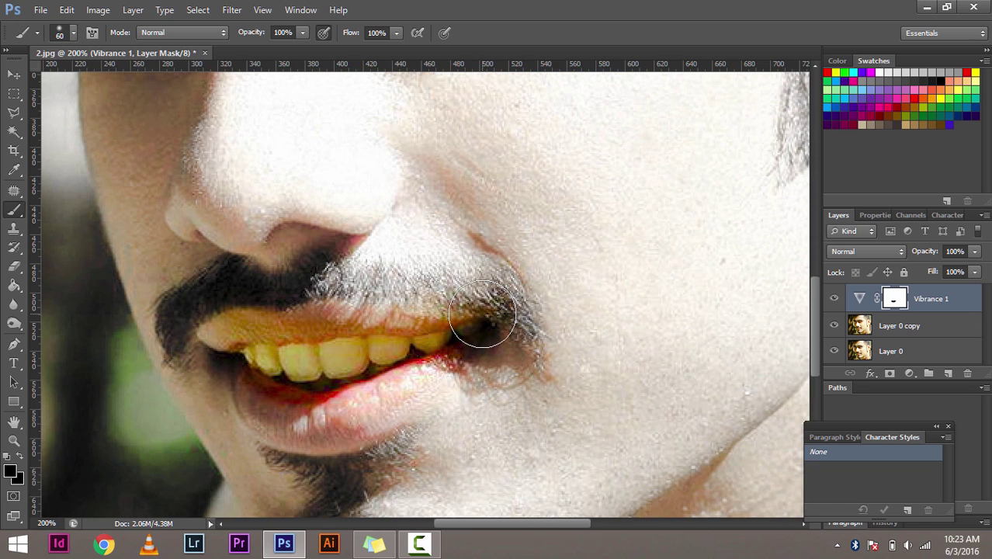
- Undo the mask painting, step back through the vibrance change and step forward again to restore it
{"action": "key", "text": "ctrl+z"}
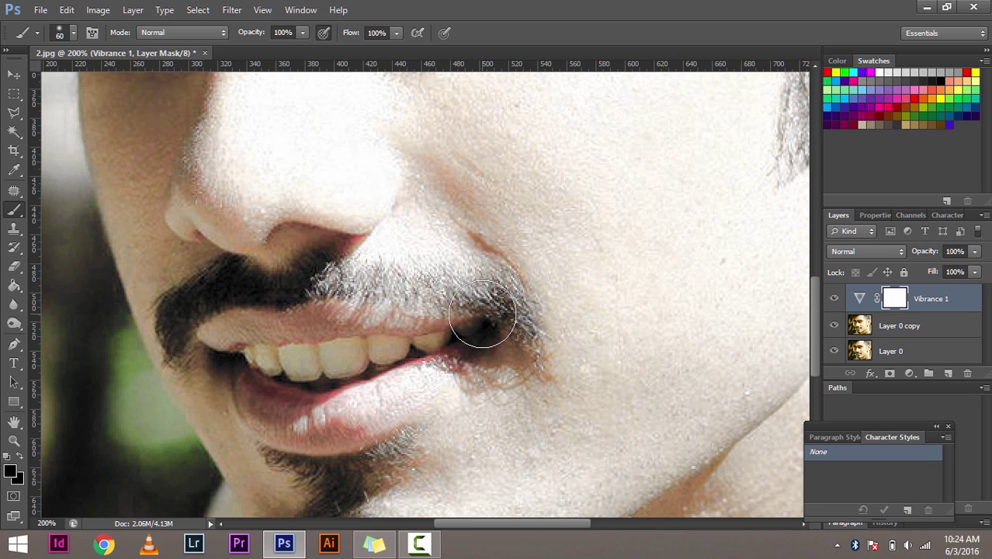
{"action": "key", "text": "ctrl+alt+z"}
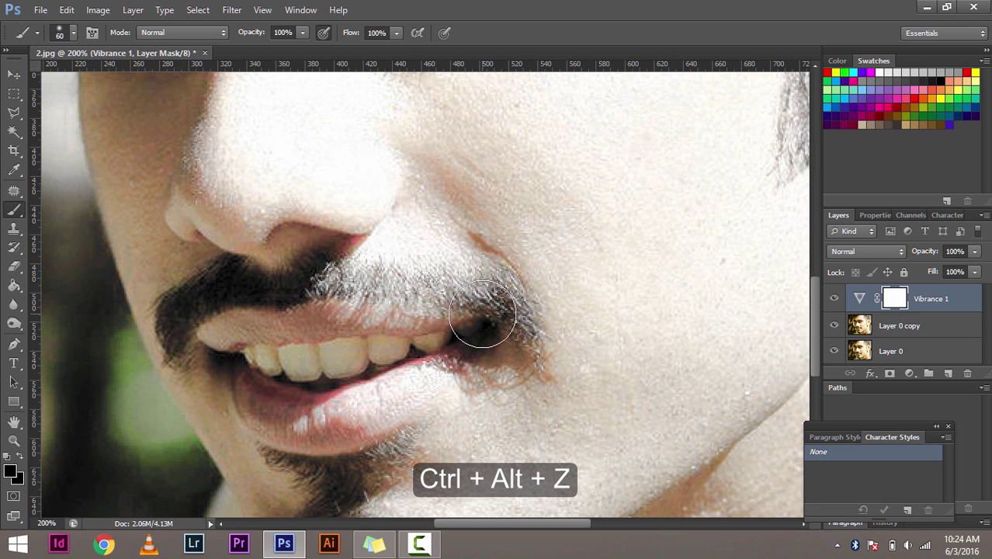
{"action": "key", "text": "ctrl+alt+z"}
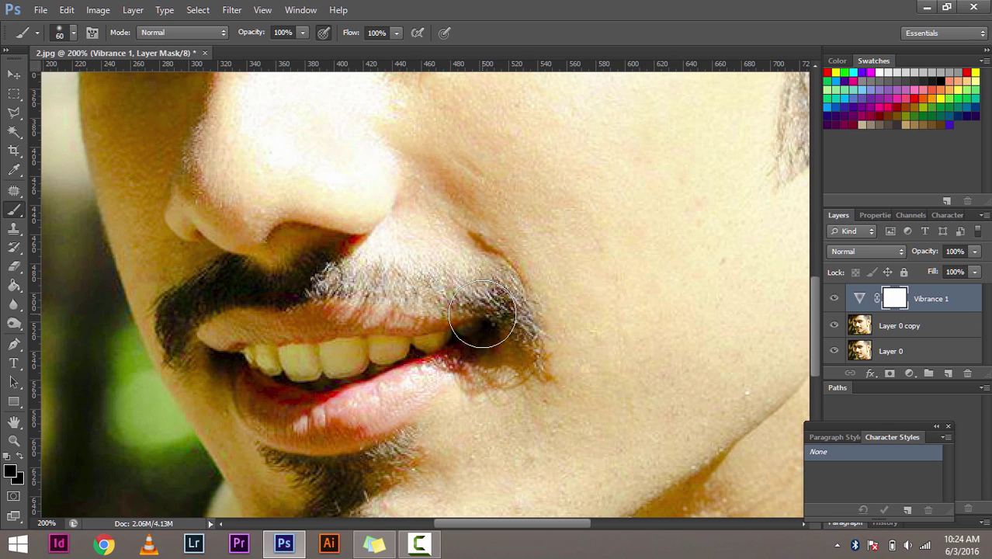
{"action": "key", "text": "ctrl+shift+z"}
{"action": "key", "text": "ctrl+shift+z"}
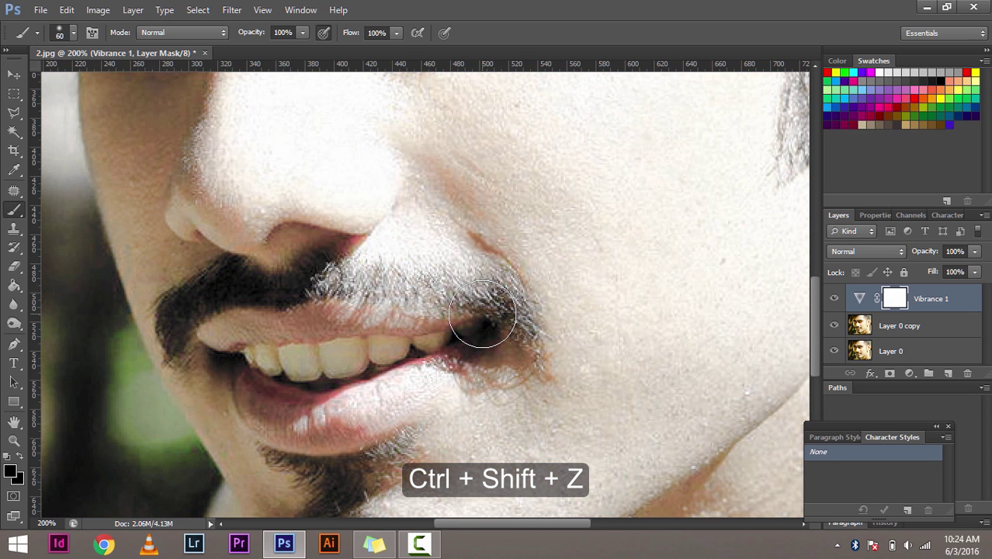
{"action": "left_click", "coordinate": [69, 11]}
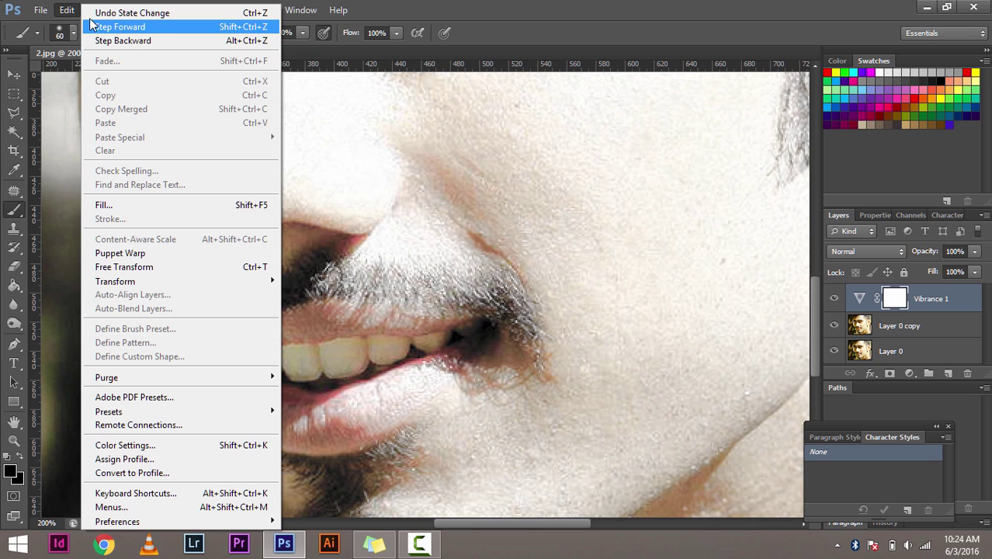
{"action": "left_click", "coordinate": [68, 10]}
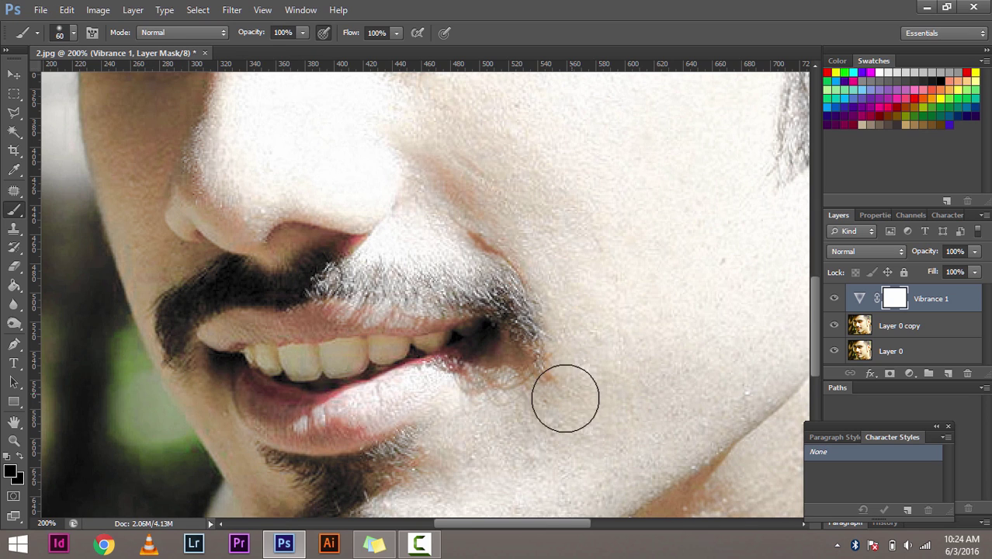
- Invert the Vibrance 1 layer mask to solid black
{"action": "scroll", "coordinate": [688, 389], "scroll_direction": "down", "scroll_amount": 3}
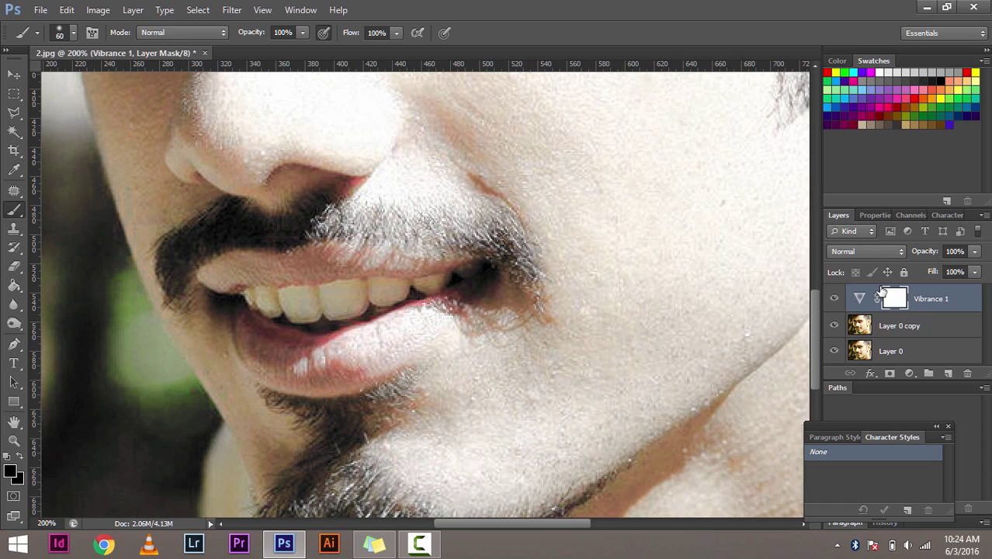
{"action": "mouse_move", "coordinate": [142, 166]}
{"action": "left_mouse_down"}
{"action": "mouse_move", "coordinate": [330, 137]}
{"action": "mouse_move", "coordinate": [457, 184]}
{"action": "mouse_move", "coordinate": [317, 225]}
{"action": "mouse_move", "coordinate": [545, 219]}
{"action": "left_mouse_up"}
{"action": "key", "text": "ctrl+z"}
{"action": "key", "text": "ctrl+i"}
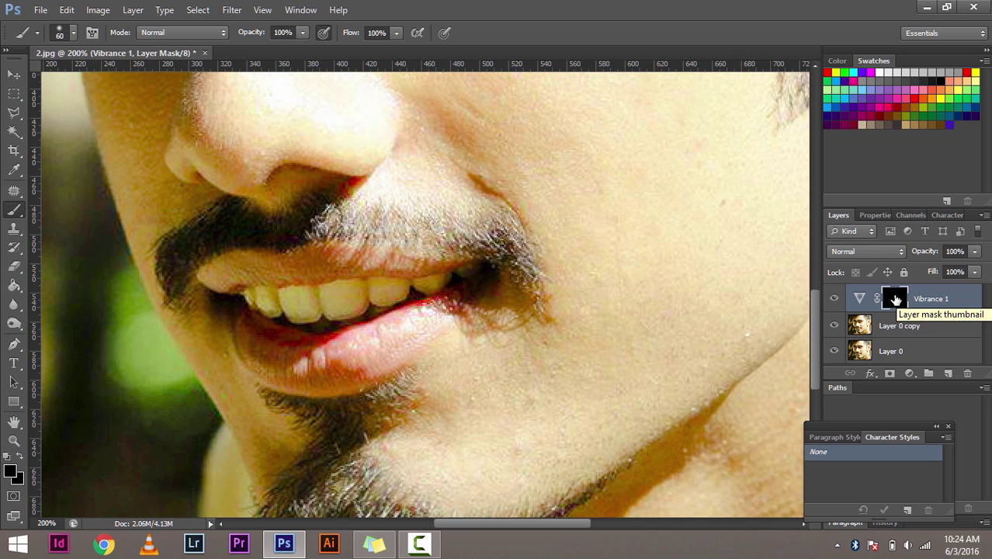
- Invert the colors of Layer 0 copy with Vibrance 1 hidden, undo the inversion and show Vibrance 1 again
{"action": "left_click", "coordinate": [837, 301]}
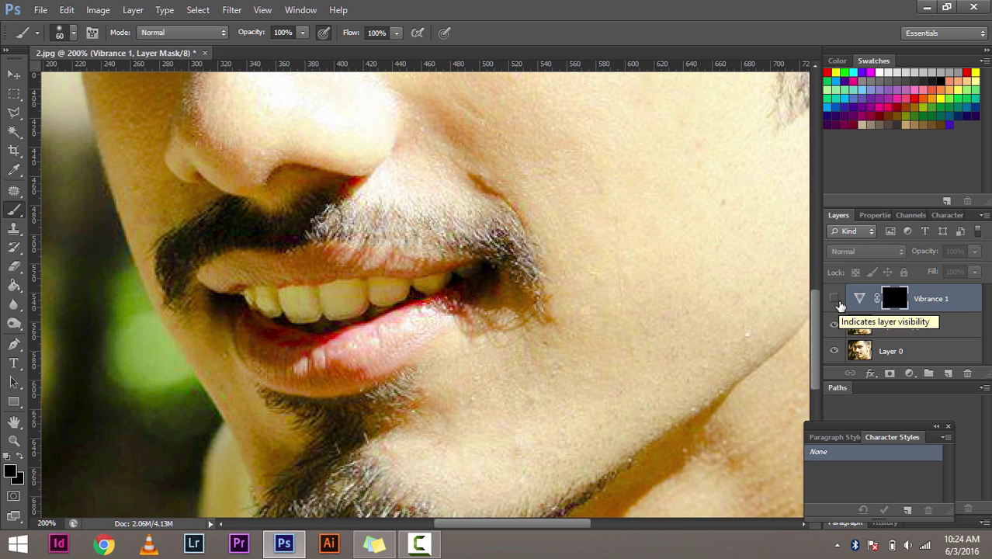
{"action": "left_click", "coordinate": [876, 329]}
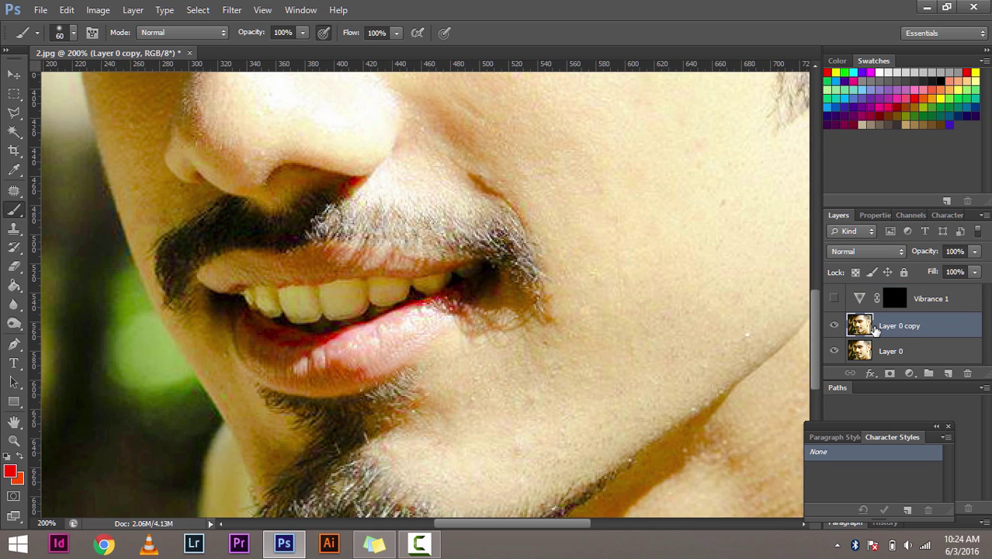
{"action": "key", "text": "ctrl+i"}
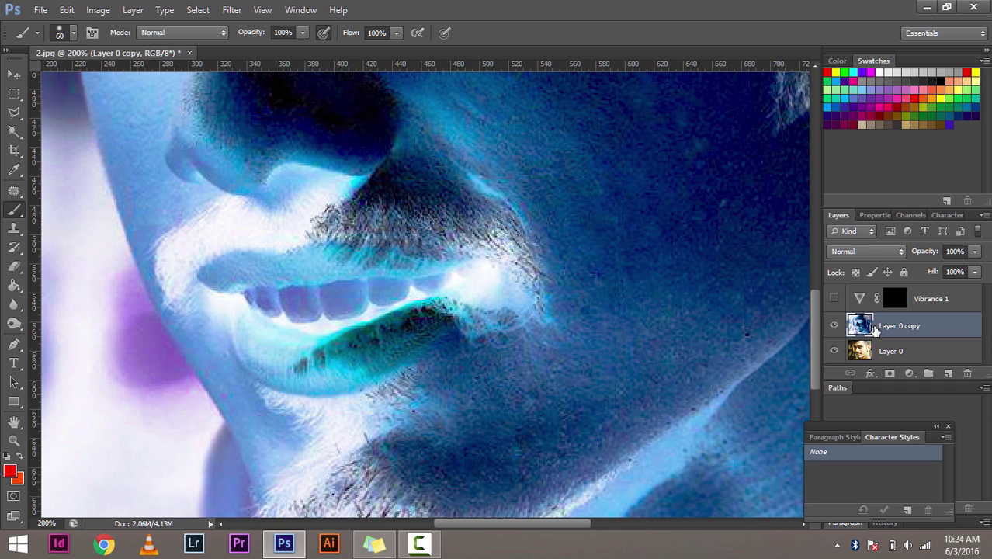
{"action": "key", "text": "ctrl+z"}
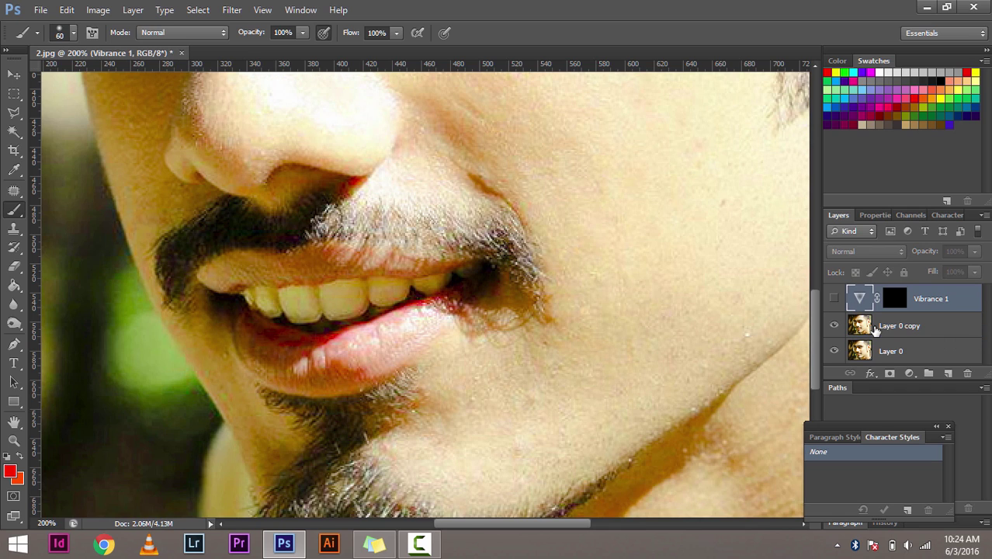
{"action": "left_click", "coordinate": [835, 299]}
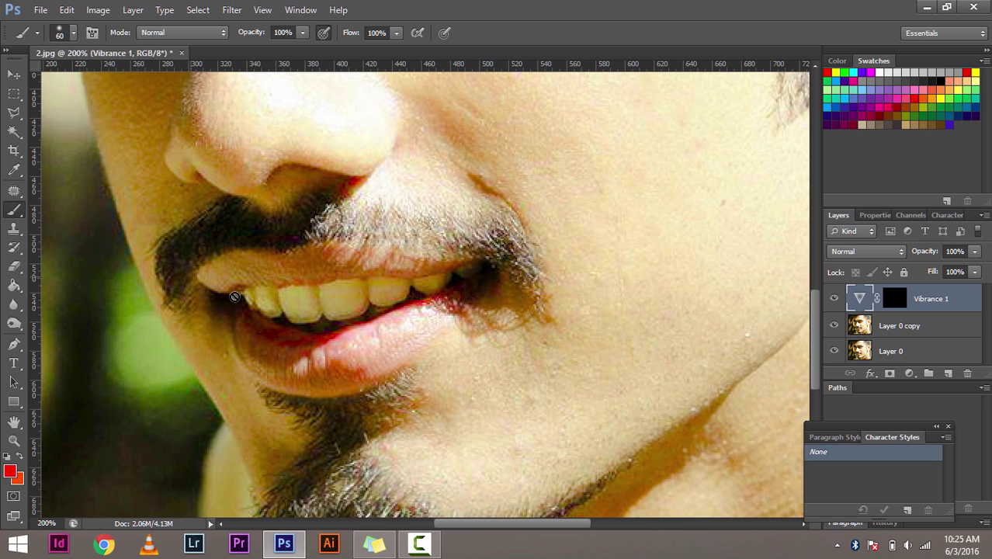
- Target the Vibrance 1 layer mask and set the foreground color to white (ffffff) for brushing over the teeth
{"action": "left_click", "coordinate": [894, 303]}
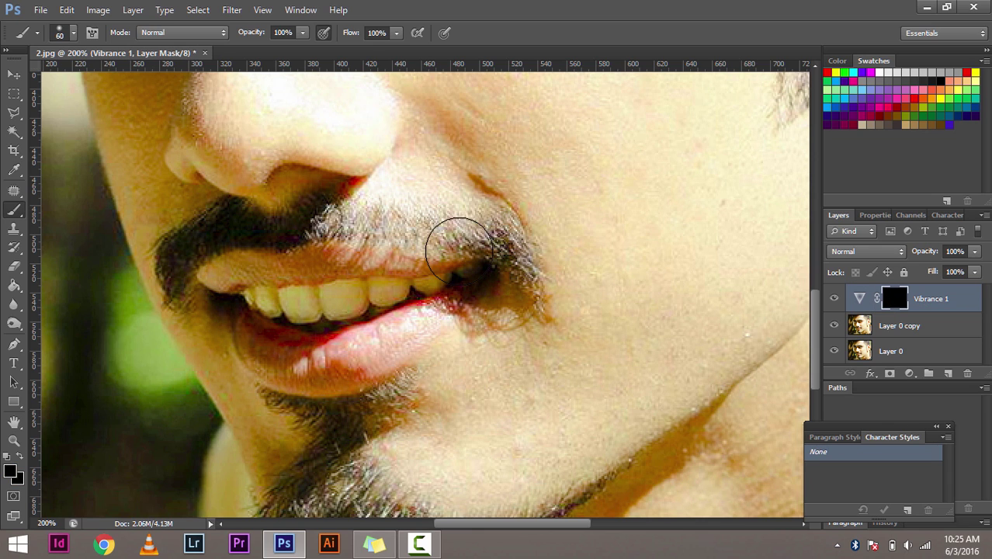
{"action": "left_click", "coordinate": [10, 473]}
{"action": "left_click_drag", "start_coordinate": [275, 144], "coordinate": [228, 35]}
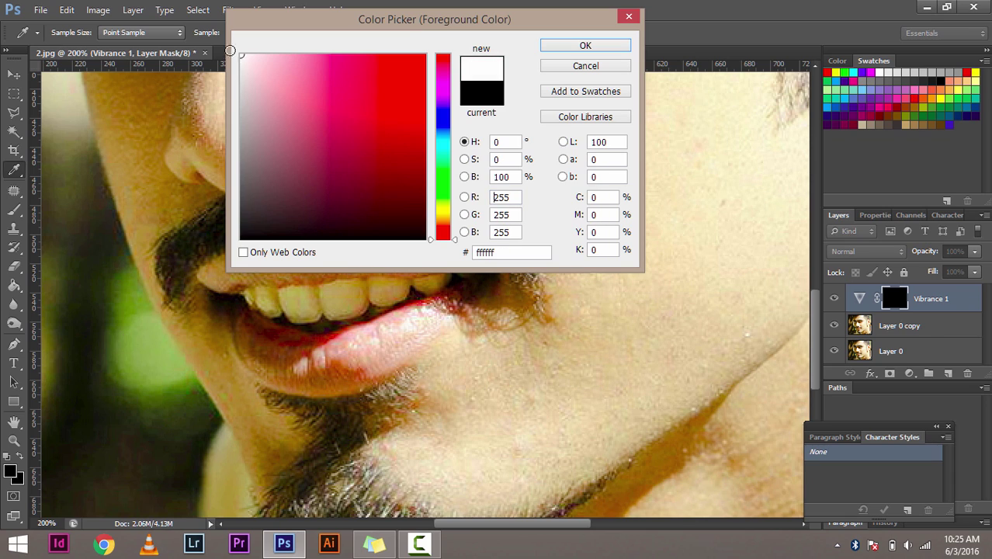
{"action": "left_click", "coordinate": [548, 51]}
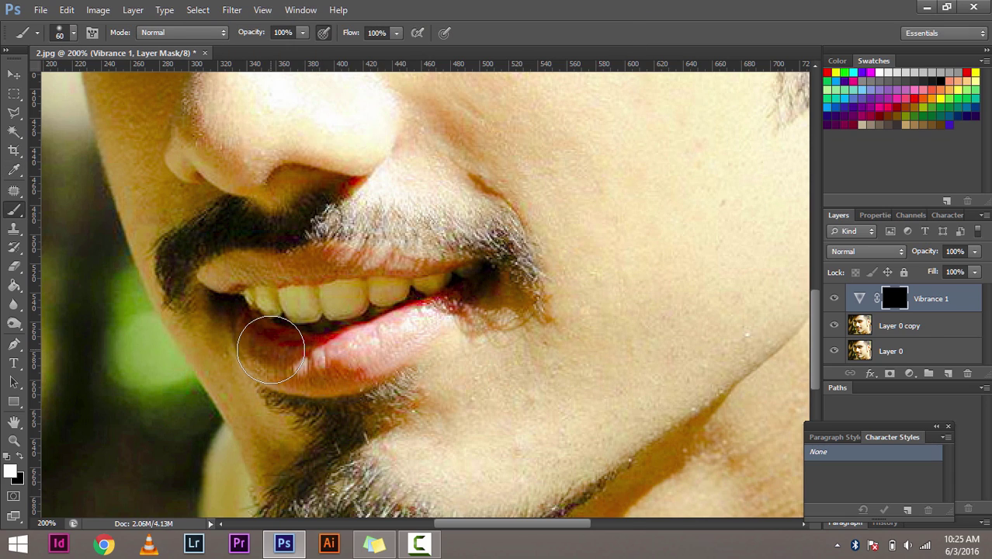
{"action": "key", "text": "ctrl+plus"}
{"action": "key", "text": "ctrl+plus"}
{"action": "key", "text": "ctrl+plus"}
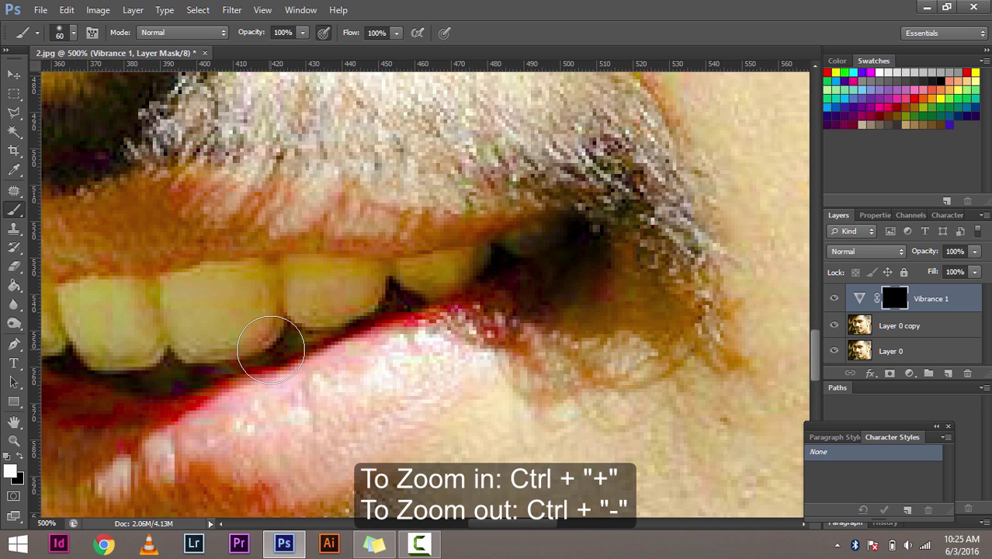
- Resize the soft brush to 19 px so that it fits within a single tooth
{"action": "left_click_drag", "start_coordinate": [244, 346], "coordinate": [478, 291]}
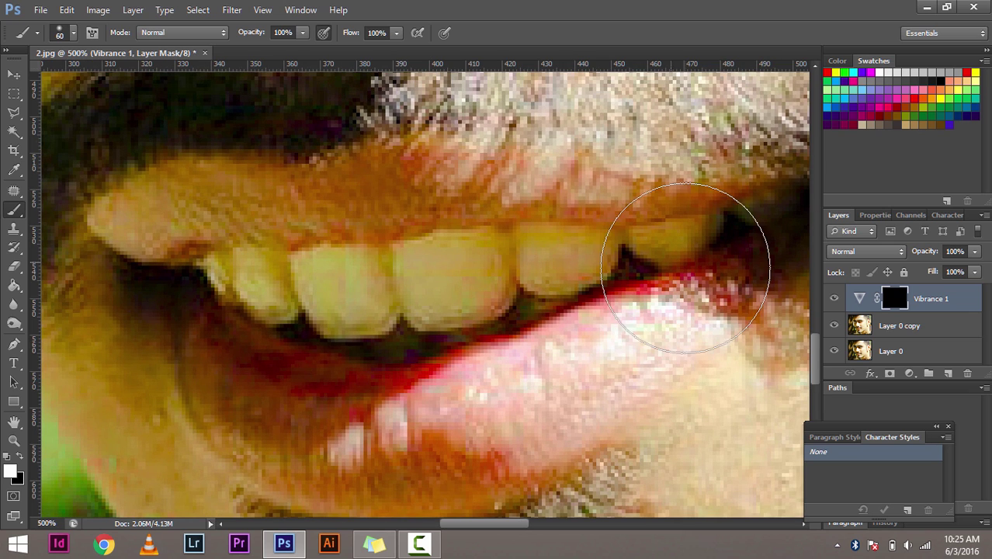
{"action": "key", "text": "bracketleft"}
{"action": "key", "text": "bracketleft"}
{"action": "key", "text": "bracketleft"}
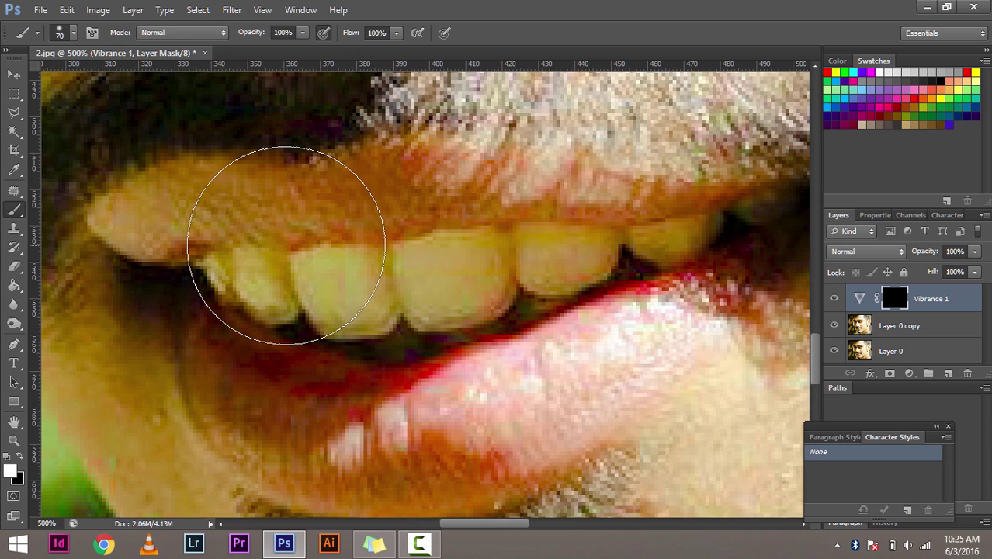
{"action": "key", "text": "bracketright"}
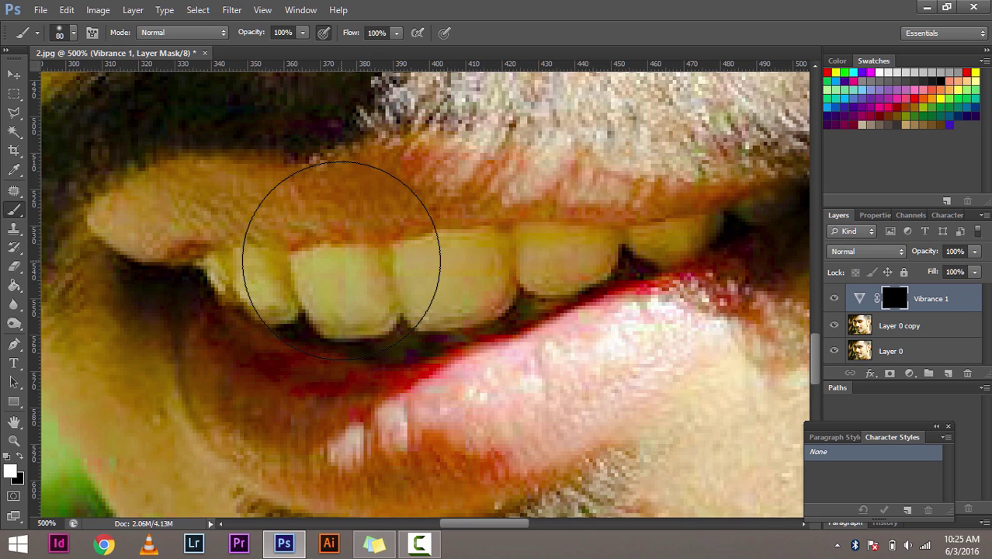
{"action": "key", "text": "bracketleft"}
{"action": "key", "text": "bracketleft"}
{"action": "key", "text": "bracketleft"}
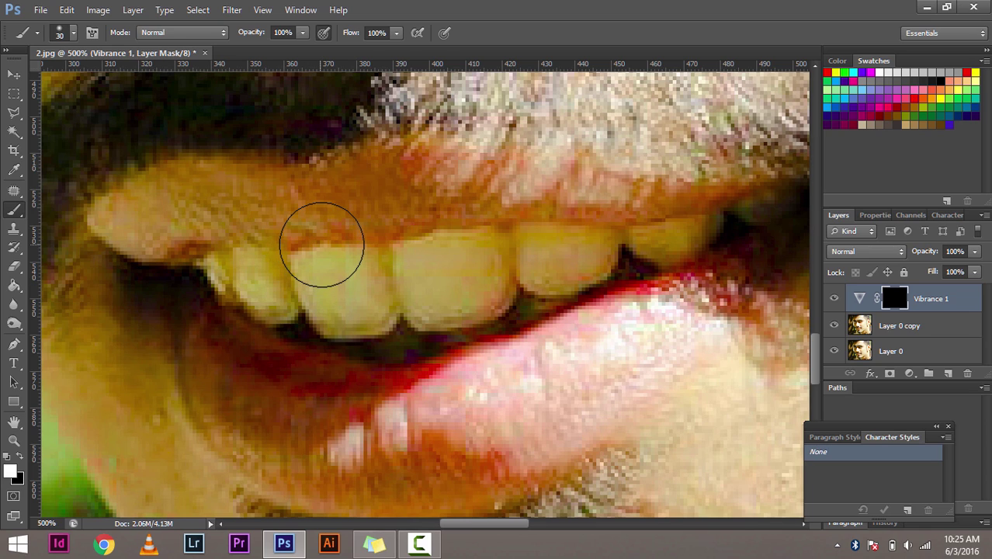
{"action": "key", "text": "alt"}
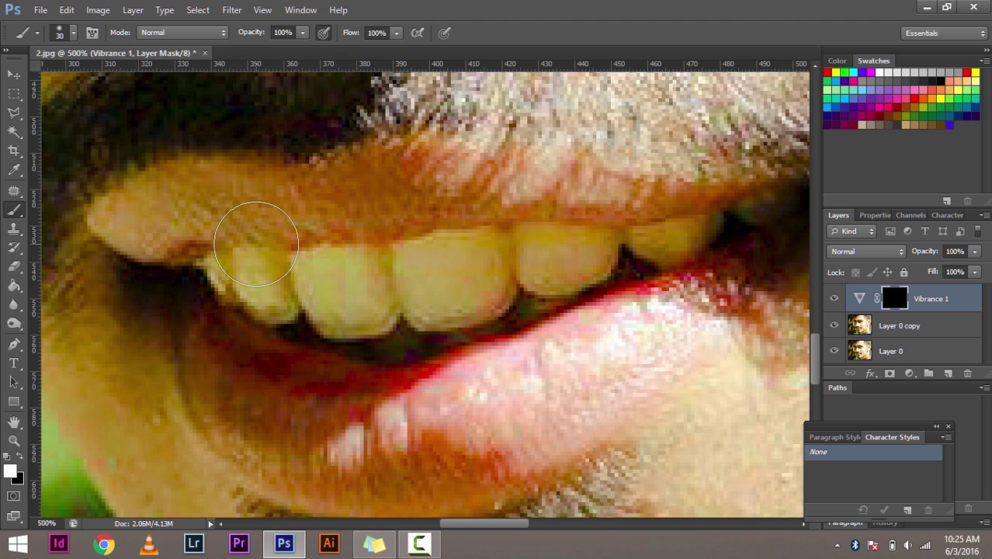
{"action": "mouse_move", "coordinate": [255, 243]}
{"action": "left_mouse_down"}
{"action": "mouse_move", "coordinate": [354, 241]}
{"action": "mouse_move", "coordinate": [257, 253]}
{"action": "mouse_move", "coordinate": [257, 125]}
{"action": "left_mouse_up"}
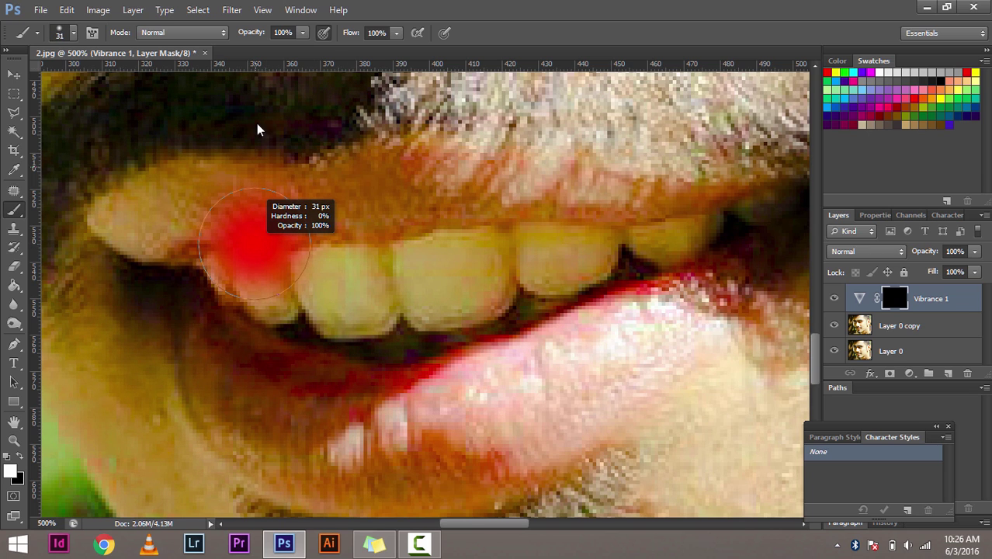
{"action": "mouse_move", "coordinate": [270, 78]}
{"action": "left_mouse_down"}
{"action": "mouse_move", "coordinate": [275, 232]}
{"action": "mouse_move", "coordinate": [285, 47]}
{"action": "mouse_move", "coordinate": [301, 5]}
{"action": "mouse_move", "coordinate": [266, 375]}
{"action": "mouse_move", "coordinate": [281, 278]}
{"action": "mouse_move", "coordinate": [271, 228]}
{"action": "mouse_move", "coordinate": [283, 7]}
{"action": "mouse_move", "coordinate": [250, 36]}
{"action": "mouse_move", "coordinate": [187, 194]}
{"action": "mouse_move", "coordinate": [146, 213]}
{"action": "mouse_move", "coordinate": [143, 222]}
{"action": "mouse_move", "coordinate": [155, 222]}
{"action": "left_mouse_up"}
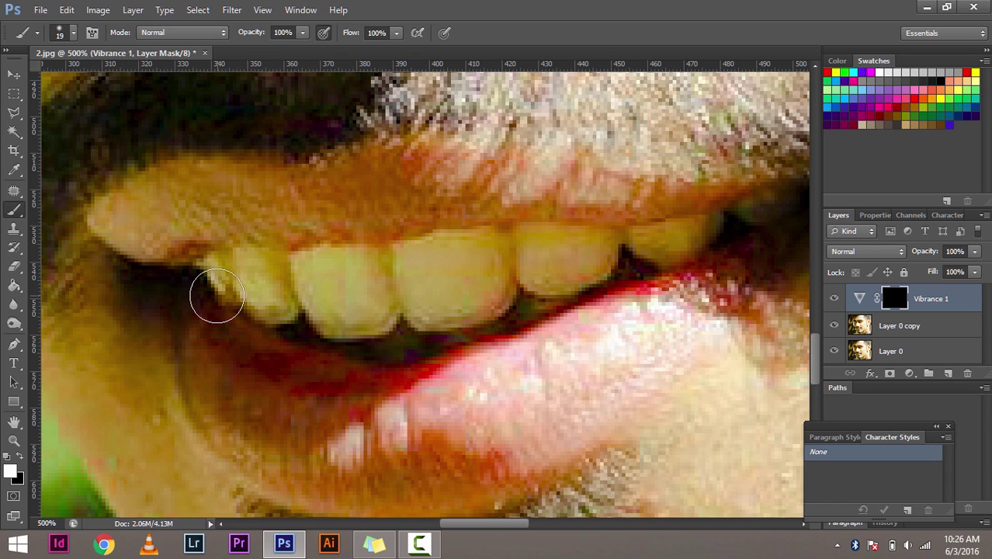
- Paint white on the Vibrance 1 mask over the whole row of upper teeth to reveal the reduced vibrance there
{"action": "mouse_move", "coordinate": [217, 296]}
{"action": "left_mouse_down"}
{"action": "mouse_move", "coordinate": [221, 265]}
{"action": "mouse_move", "coordinate": [328, 274]}
{"action": "mouse_move", "coordinate": [525, 244]}
{"action": "mouse_move", "coordinate": [605, 247]}
{"action": "mouse_move", "coordinate": [746, 221]}
{"action": "mouse_move", "coordinate": [759, 202]}
{"action": "mouse_move", "coordinate": [581, 277]}
{"action": "mouse_move", "coordinate": [337, 317]}
{"action": "mouse_move", "coordinate": [222, 276]}
{"action": "mouse_move", "coordinate": [316, 324]}
{"action": "mouse_move", "coordinate": [403, 337]}
{"action": "mouse_move", "coordinate": [496, 288]}
{"action": "mouse_move", "coordinate": [709, 222]}
{"action": "mouse_move", "coordinate": [492, 323]}
{"action": "mouse_move", "coordinate": [372, 328]}
{"action": "left_mouse_up"}
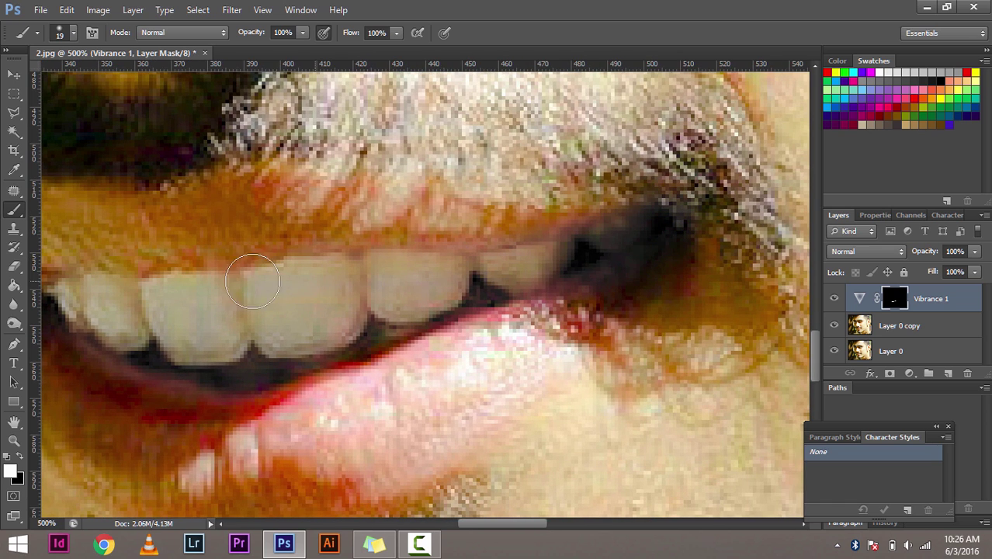
{"action": "left_click_drag", "start_coordinate": [185, 292], "coordinate": [348, 271]}
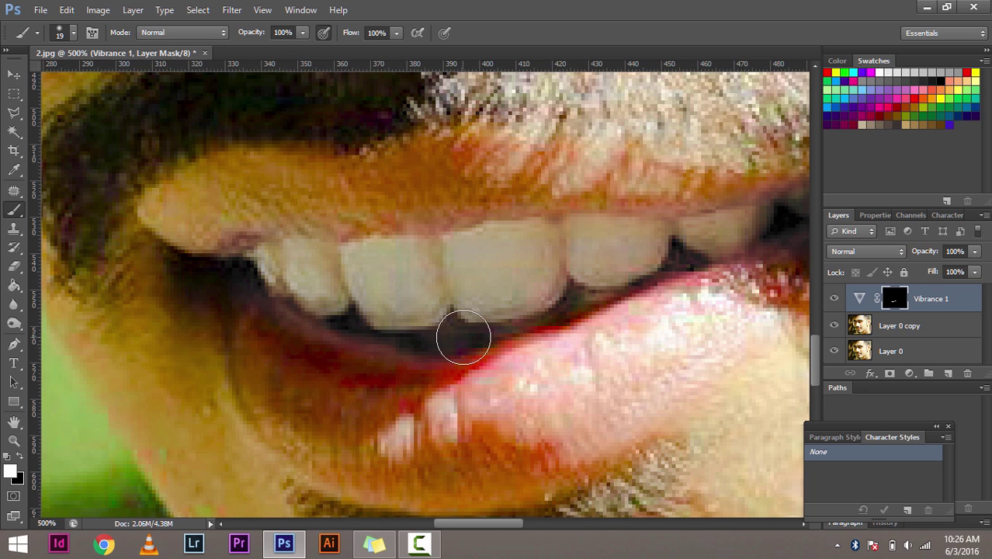
{"action": "left_click_drag", "start_coordinate": [496, 257], "coordinate": [453, 253]}
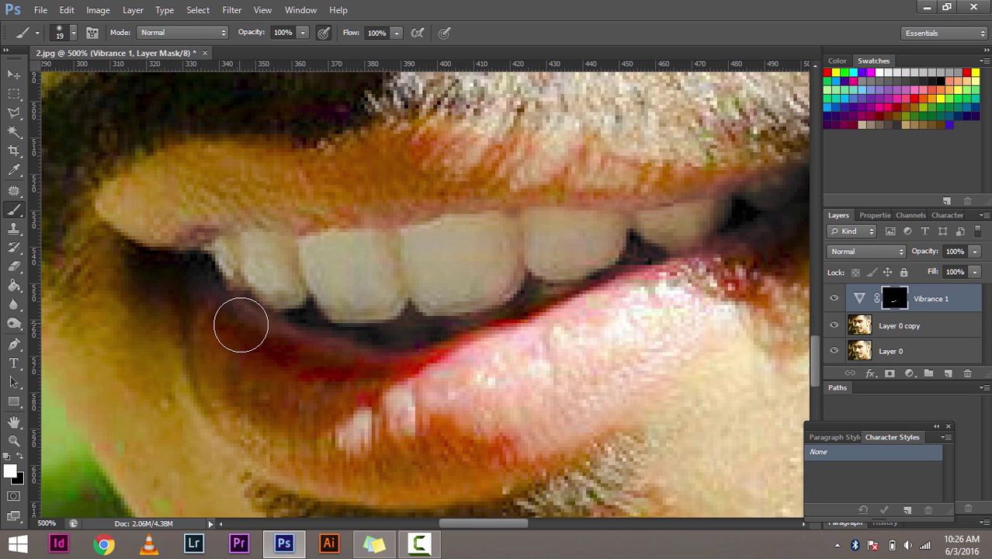
- Make black the foreground color and paint the Vibrance 1 mask along the lower lip and mouth corner to restore their color
{"action": "left_click", "coordinate": [14, 475]}
{"action": "left_click_drag", "start_coordinate": [410, 127], "coordinate": [240, 239]}
{"action": "key", "text": "Return"}
{"action": "left_click", "coordinate": [21, 458]}
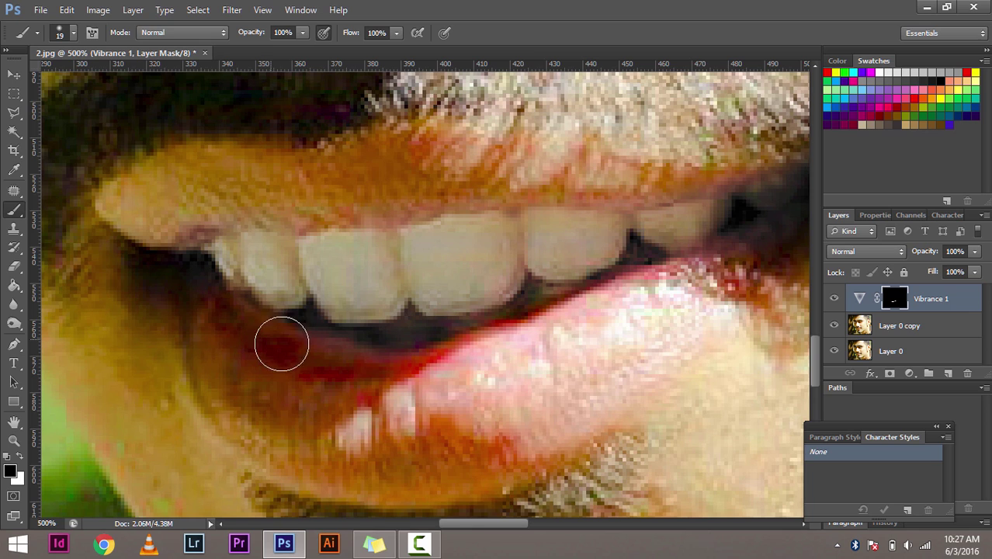
{"action": "mouse_move", "coordinate": [282, 344]}
{"action": "left_mouse_down"}
{"action": "mouse_move", "coordinate": [406, 358]}
{"action": "mouse_move", "coordinate": [470, 333]}
{"action": "mouse_move", "coordinate": [648, 302]}
{"action": "mouse_move", "coordinate": [753, 237]}
{"action": "left_mouse_up"}
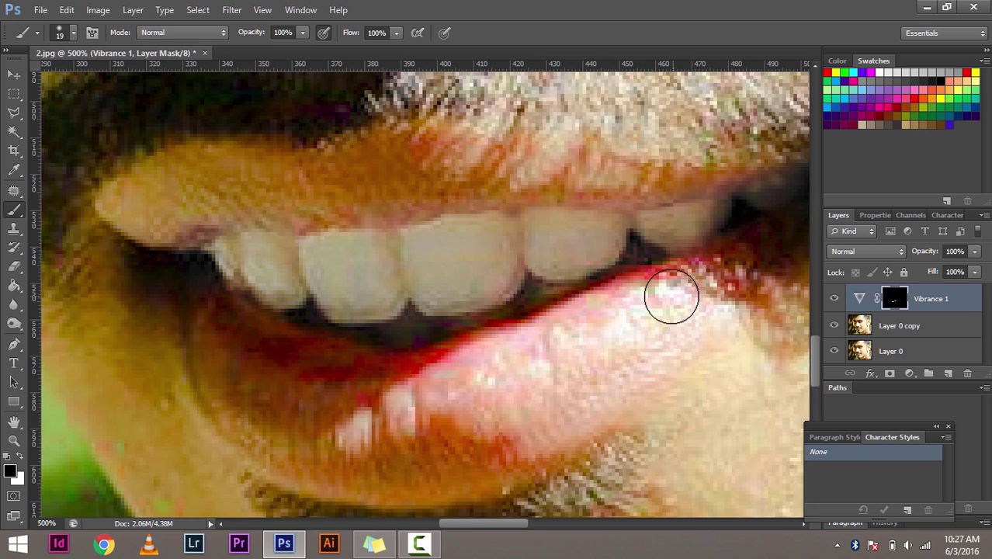
{"action": "left_click_drag", "start_coordinate": [672, 296], "coordinate": [558, 337]}
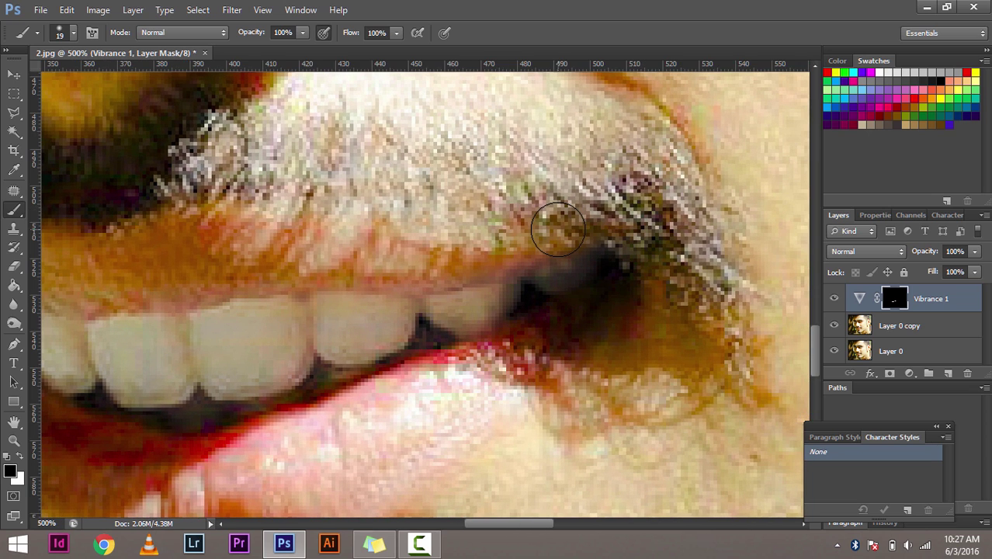
- Reduce the brush to 9 px and paint black on the mask along the upper lip's edge above the teeth
{"action": "key", "text": "bracketleft"}
{"action": "mouse_move", "coordinate": [536, 257]}
{"action": "left_mouse_down"}
{"action": "mouse_move", "coordinate": [425, 283]}
{"action": "mouse_move", "coordinate": [273, 278]}
{"action": "mouse_move", "coordinate": [555, 278]}
{"action": "left_mouse_up"}
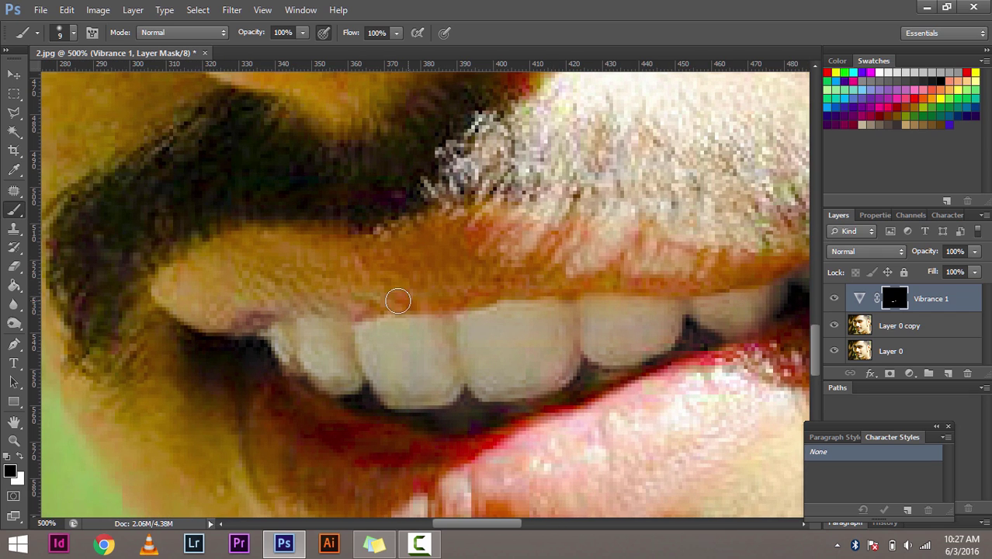
{"action": "mouse_move", "coordinate": [414, 294]}
{"action": "left_mouse_down"}
{"action": "mouse_move", "coordinate": [324, 305]}
{"action": "mouse_move", "coordinate": [285, 298]}
{"action": "mouse_move", "coordinate": [217, 321]}
{"action": "mouse_move", "coordinate": [264, 309]}
{"action": "mouse_move", "coordinate": [240, 330]}
{"action": "mouse_move", "coordinate": [296, 300]}
{"action": "left_mouse_up"}
{"action": "left_click_drag", "start_coordinate": [509, 276], "coordinate": [377, 253]}
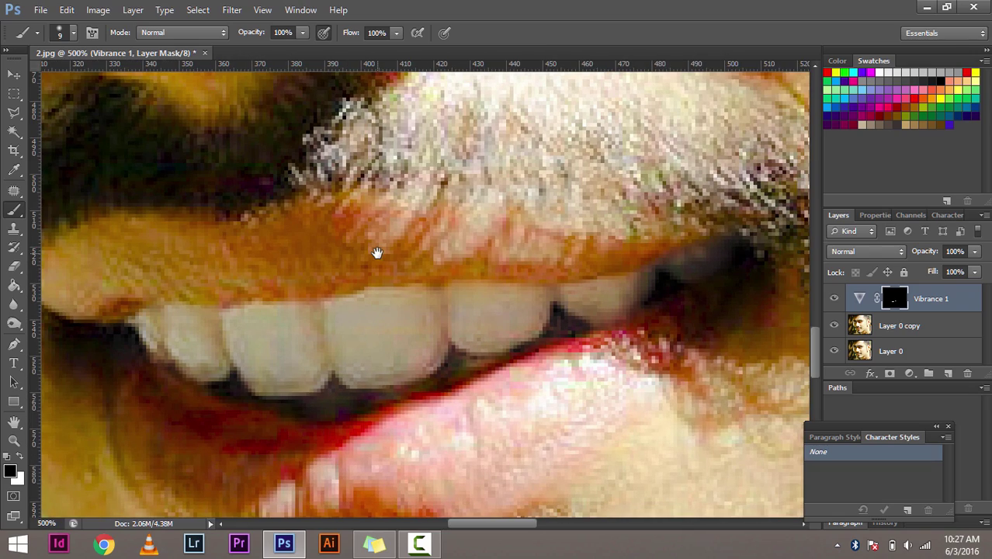
- Compare the full portrait with Vibrance 1 hidden and shown
{"action": "scroll", "coordinate": [377, 253], "scroll_direction": "down", "scroll_amount": 5}
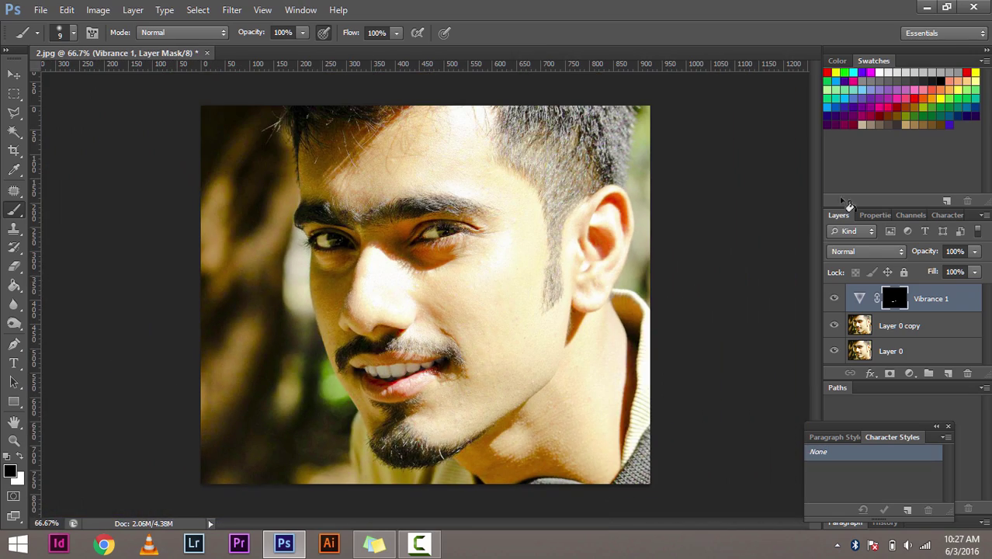
{"action": "left_click", "coordinate": [834, 299]}
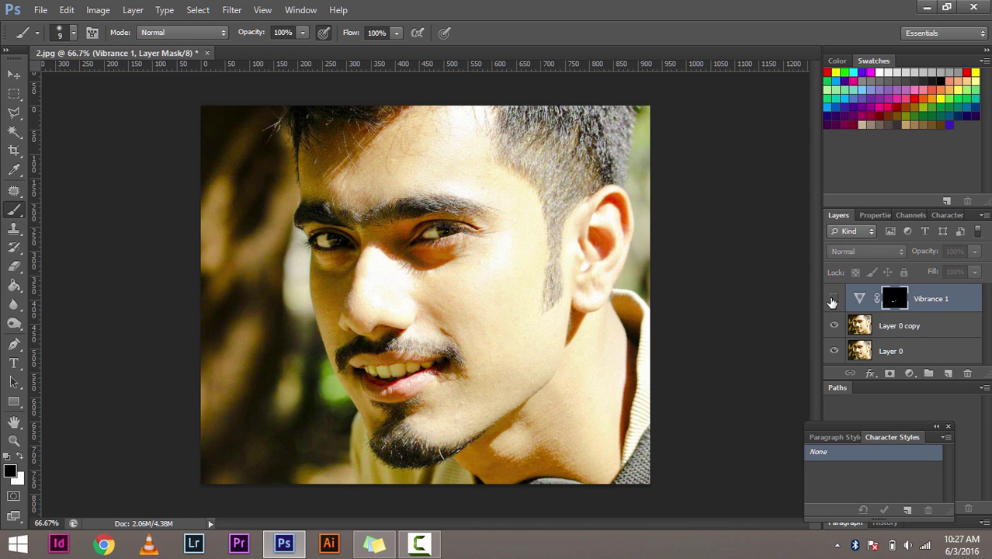
{"action": "left_click", "coordinate": [834, 299]}
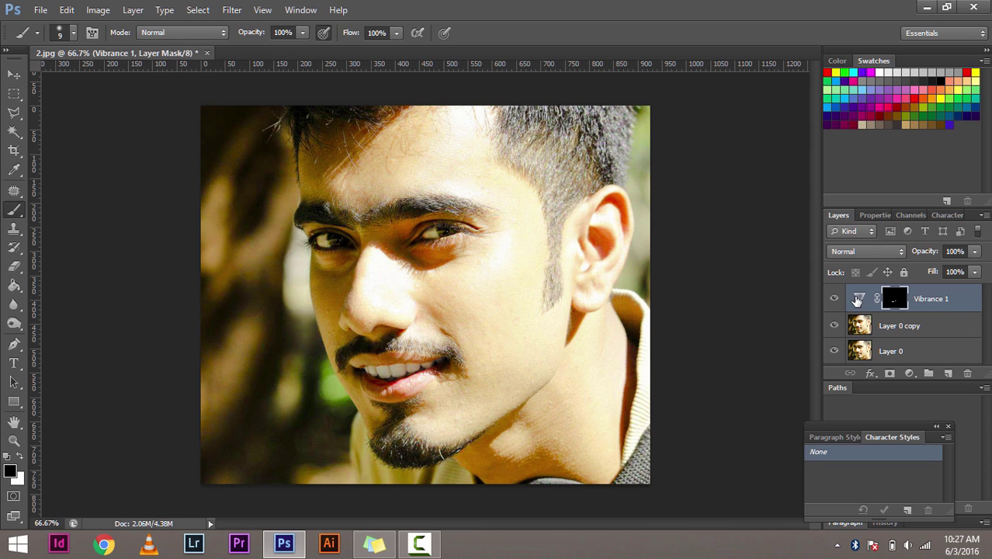
- Reopen the Vibrance 1 adjustment settings to readjust the vibrance amount, and switch to the Move tool
{"action": "double_click", "coordinate": [859, 301]}
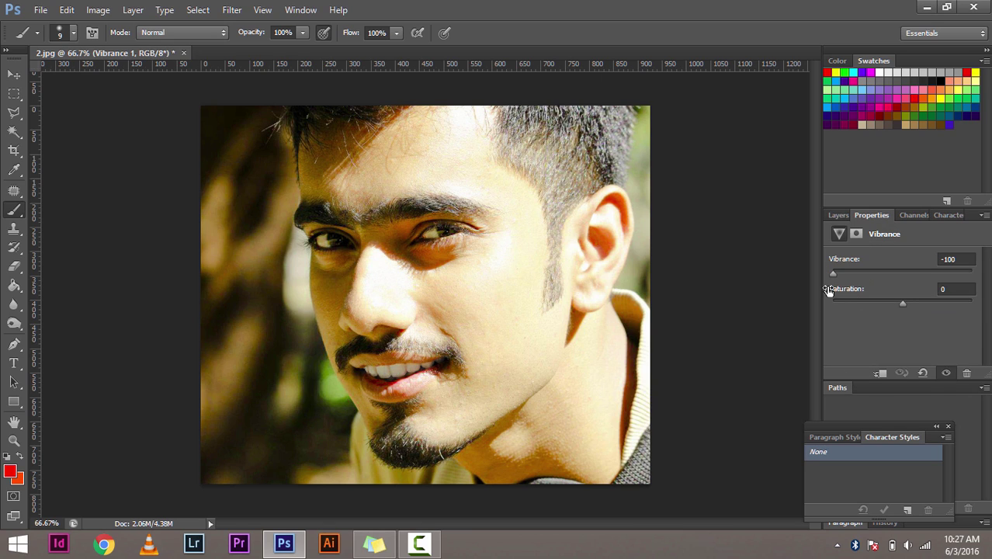
{"action": "left_click_drag", "start_coordinate": [832, 274], "coordinate": [868, 274]}
{"action": "left_click", "coordinate": [836, 215]}
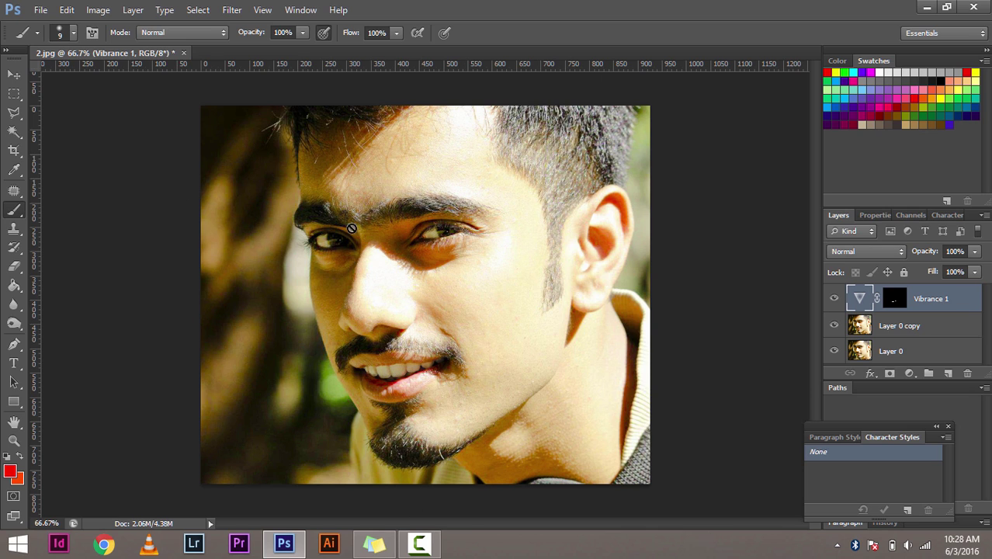
{"action": "left_click", "coordinate": [14, 93]}
{"action": "left_click", "coordinate": [14, 74]}
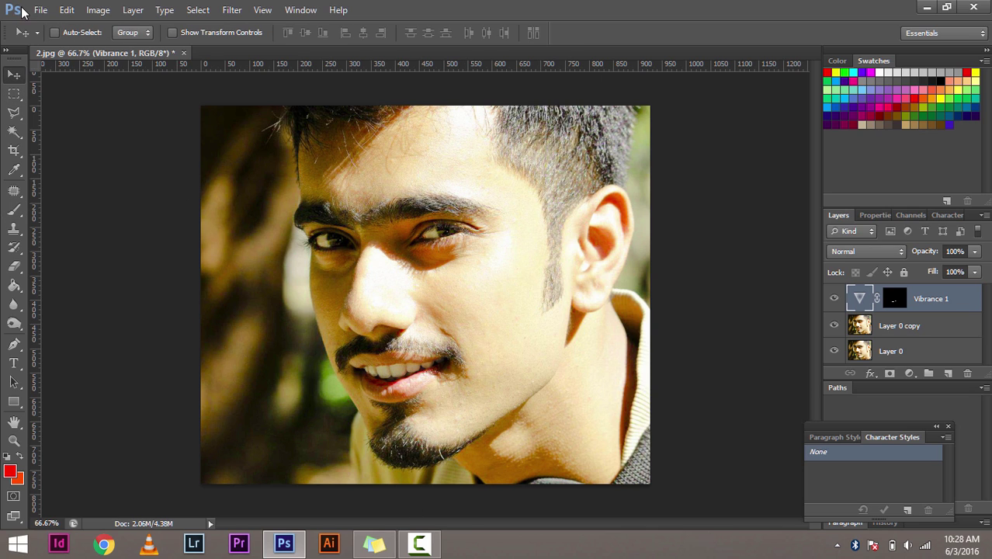
- Start saving the document under a new name, choosing the Desktop as location and abcd as file name
{"action": "left_click", "coordinate": [39, 10]}
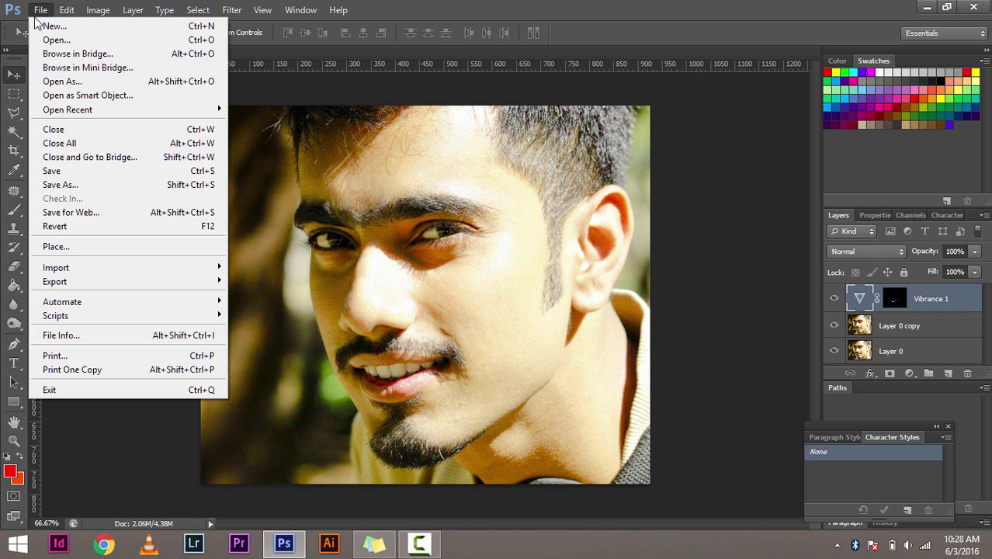
{"action": "left_click", "coordinate": [97, 180]}
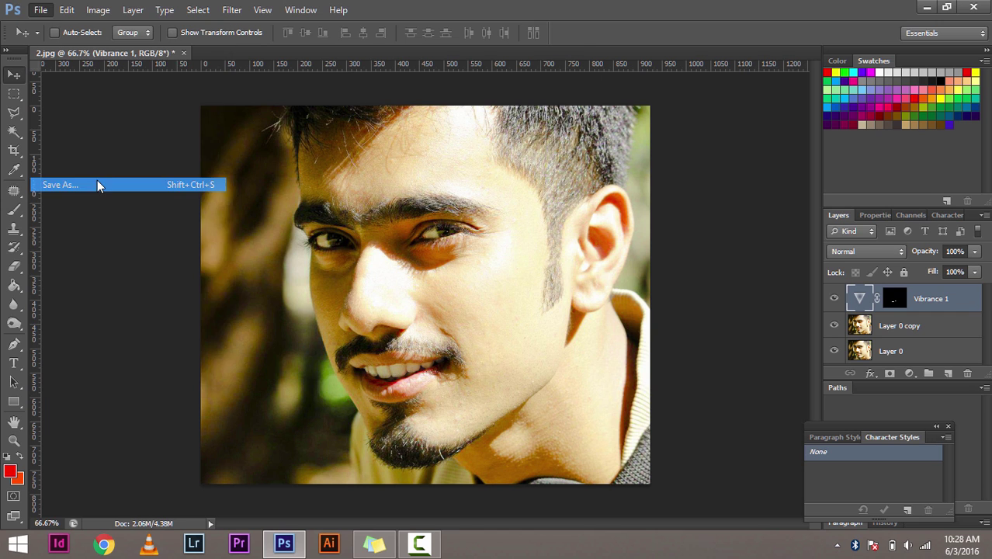
{"action": "left_click", "coordinate": [305, 79]}
{"action": "left_click", "coordinate": [305, 78]}
{"action": "left_click", "coordinate": [304, 79]}
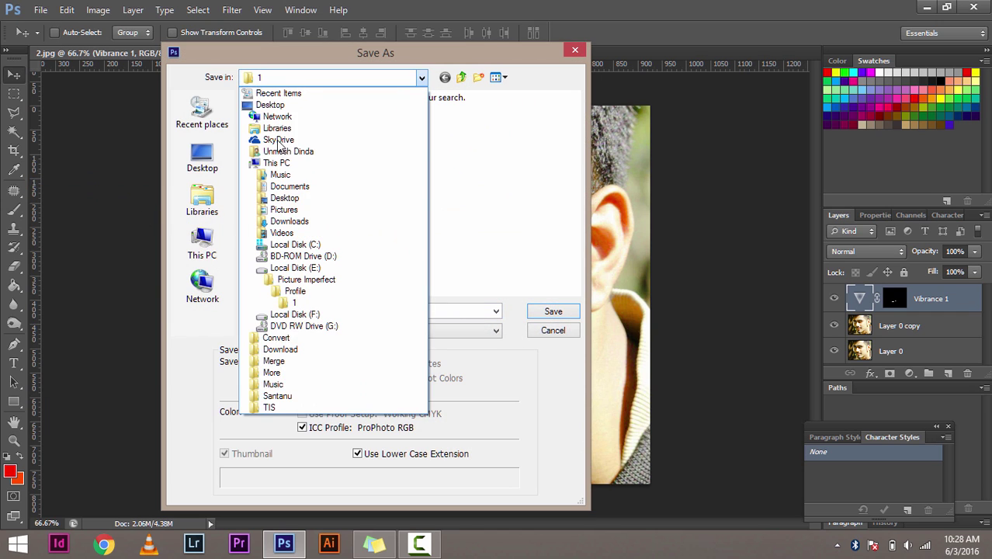
{"action": "left_click", "coordinate": [270, 104]}
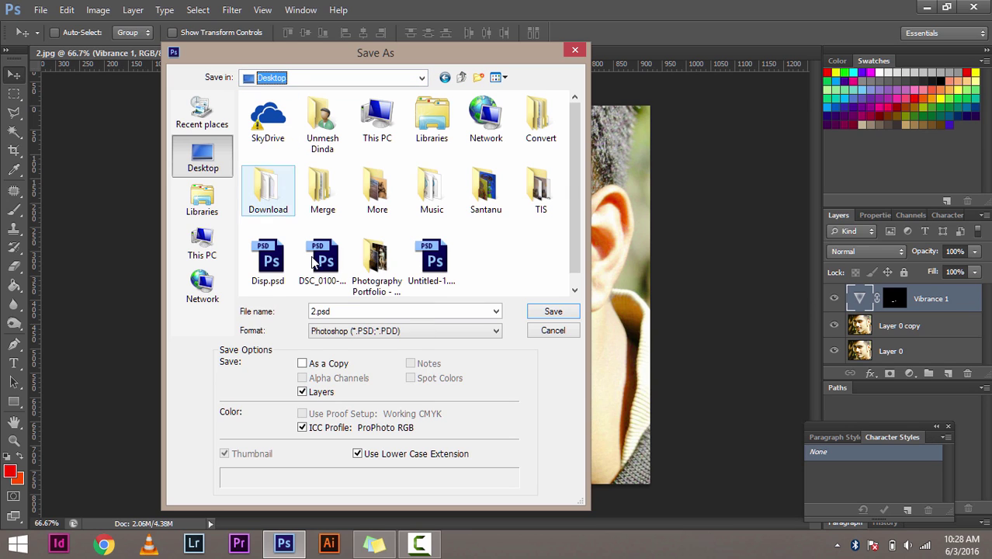
{"action": "left_click", "coordinate": [348, 312]}
{"action": "double_click", "coordinate": [348, 312]}
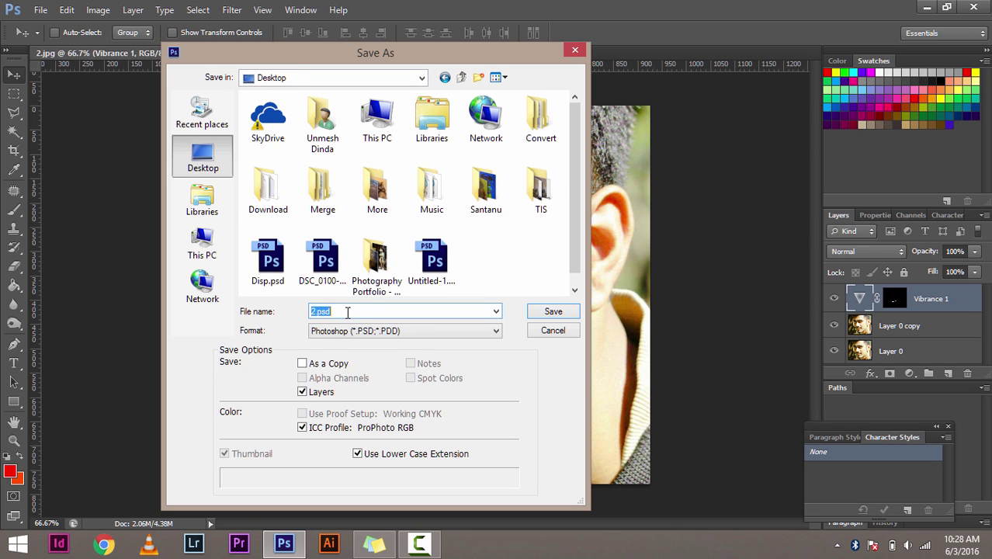
{"action": "type", "text": "abcd"}
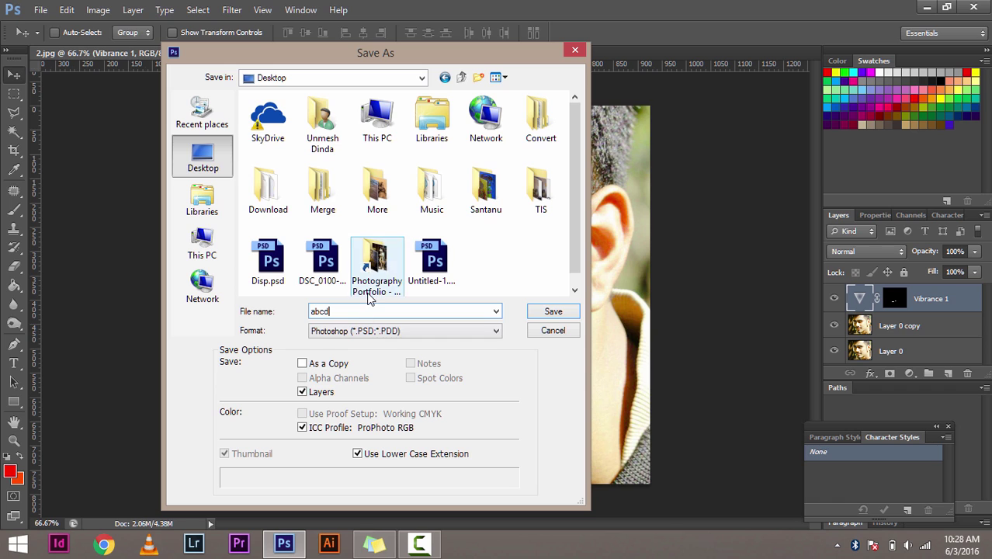
- Try the JPEG file format, switch back to the layered Photoshop (PSD) format, and cancel the save
{"action": "left_click", "coordinate": [380, 331]}
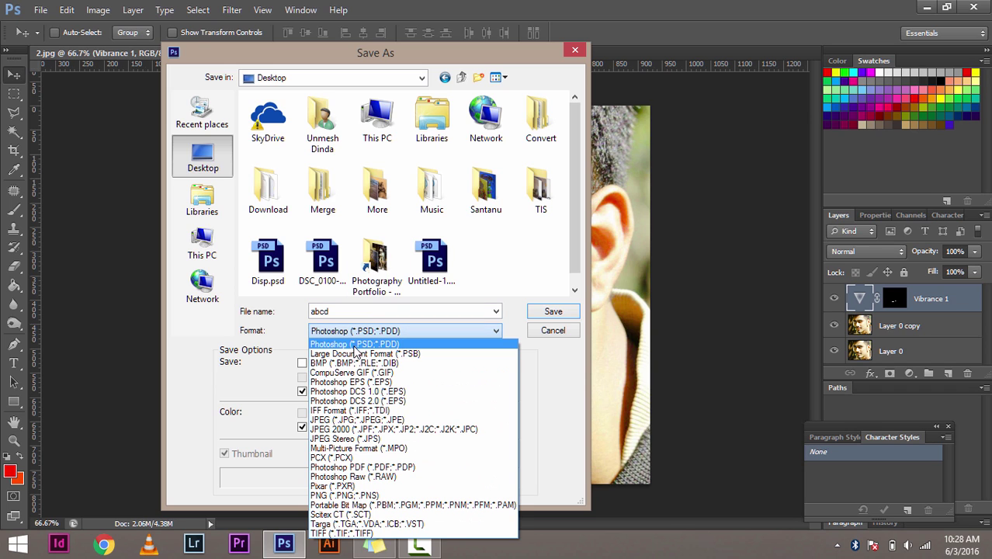
{"action": "left_click", "coordinate": [356, 422]}
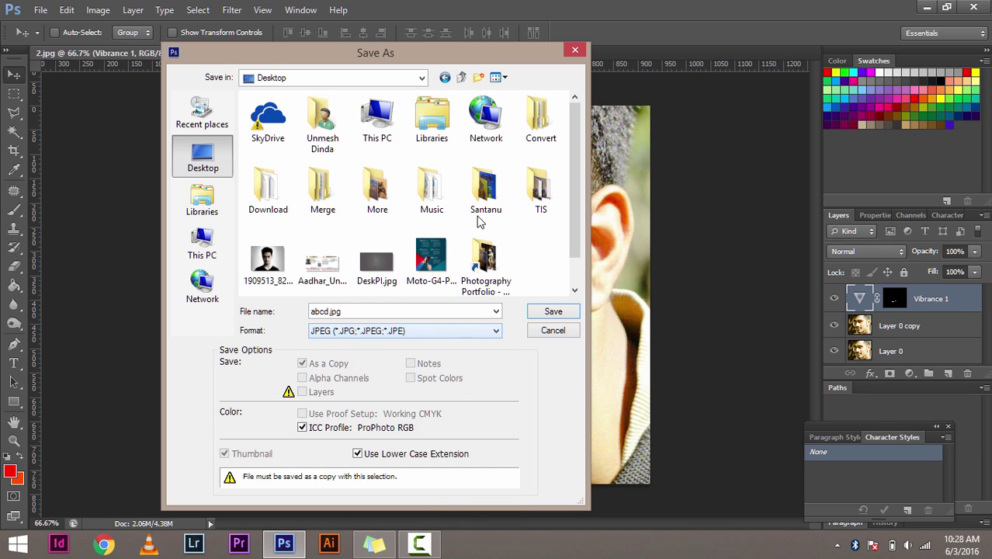
{"action": "mouse_move", "coordinate": [443, 51]}
{"action": "left_mouse_down"}
{"action": "mouse_move", "coordinate": [425, 402]}
{"action": "mouse_move", "coordinate": [465, 168]}
{"action": "mouse_move", "coordinate": [438, 42]}
{"action": "left_mouse_up"}
{"action": "left_click", "coordinate": [386, 319]}
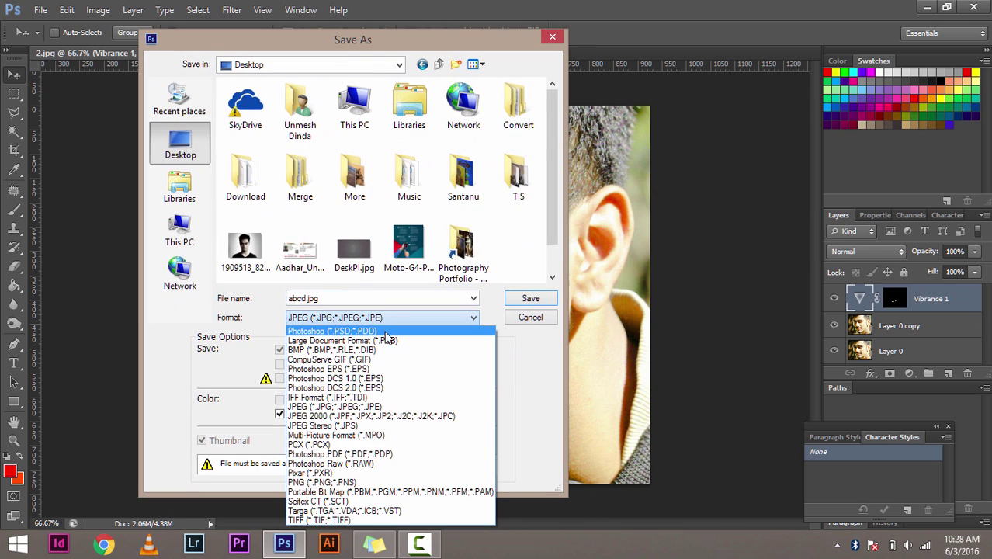
{"action": "left_click", "coordinate": [362, 329]}
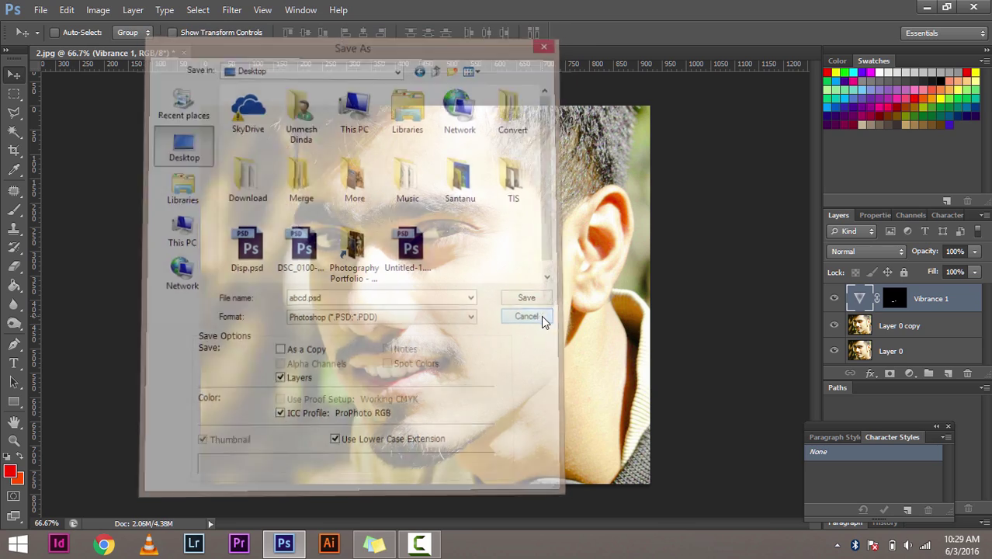
- Target the Vibrance 1 mask and paint white over the white of the picture's right-hand eye with a 20 px brush
{"action": "key", "text": "ctrl+plus"}
{"action": "key", "text": "ctrl+plus"}
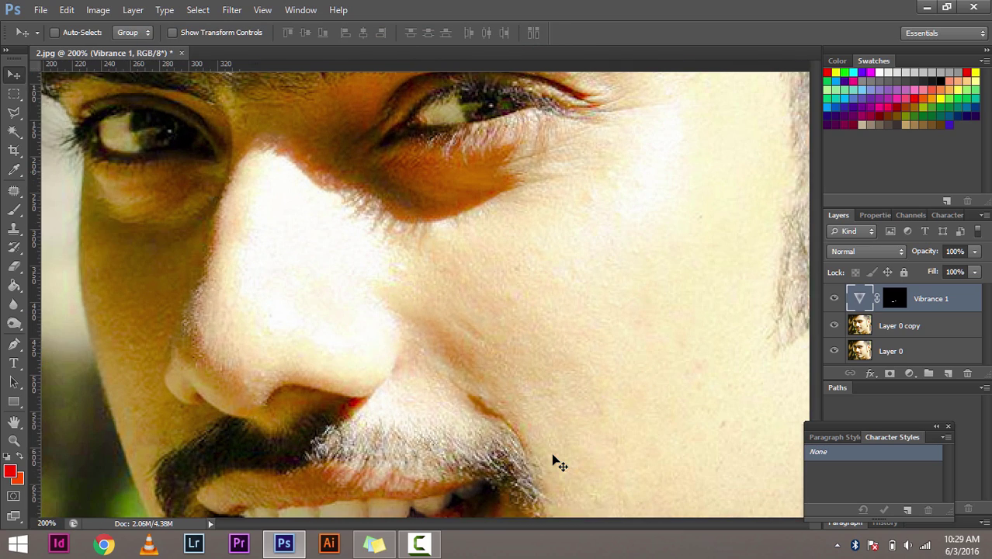
{"action": "scroll", "coordinate": [479, 214], "scroll_direction": "up", "scroll_amount": 5}
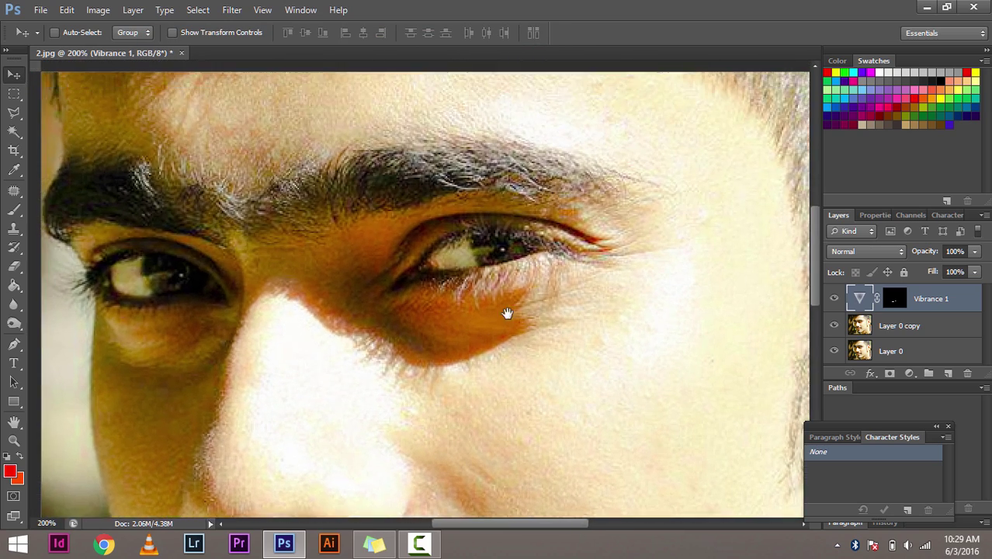
{"action": "key", "text": "ctrl+backslash"}
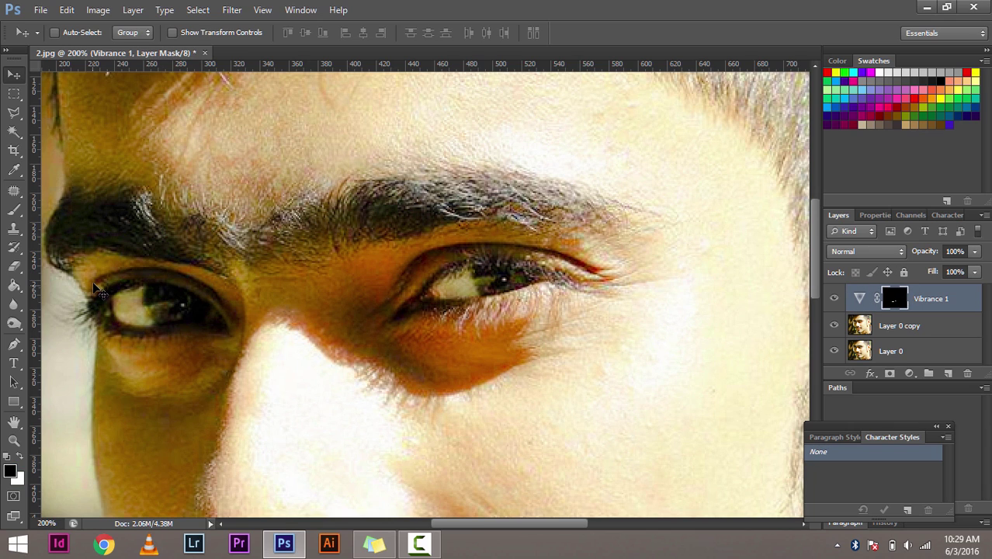
{"action": "left_click", "coordinate": [13, 208]}
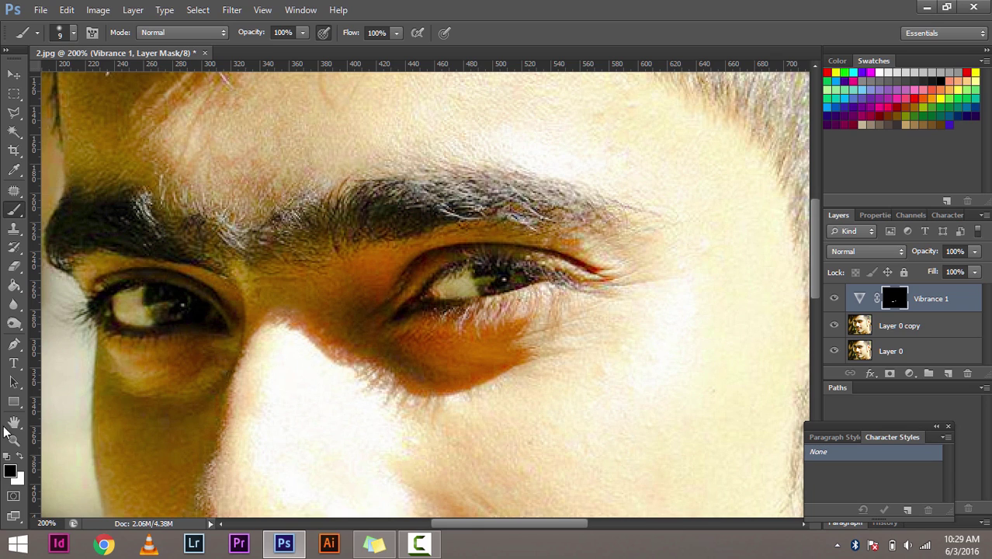
{"action": "left_click", "coordinate": [21, 459]}
{"action": "key", "text": "bracketright"}
{"action": "key", "text": "bracketright"}
{"action": "key", "text": "bracketright"}
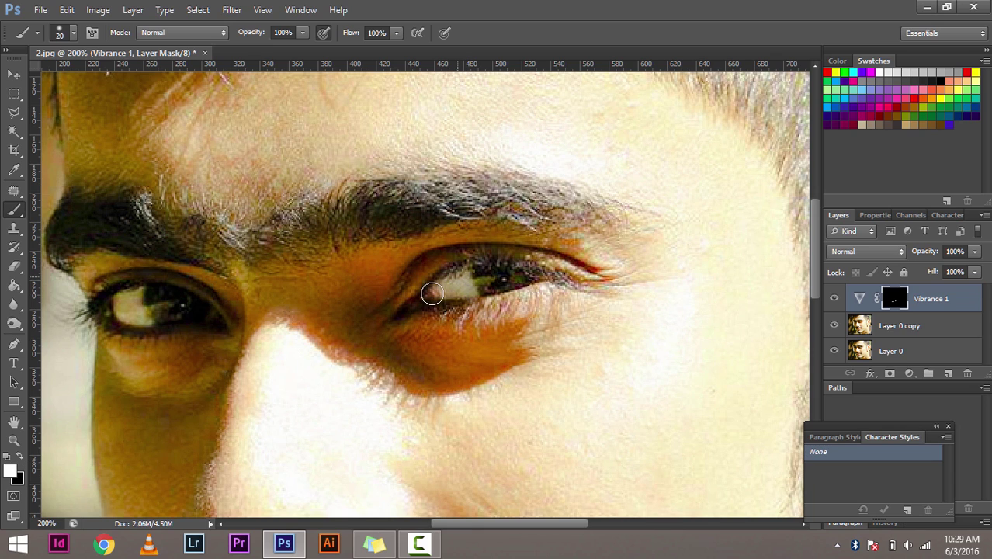
- Paint white on the Vibrance 1 mask over the white of the other eye and view the whole portrait
{"action": "scroll", "coordinate": [419, 323], "scroll_direction": "down", "scroll_amount": 2}
{"action": "scroll", "coordinate": [349, 298], "scroll_direction": "left", "scroll_amount": 5}
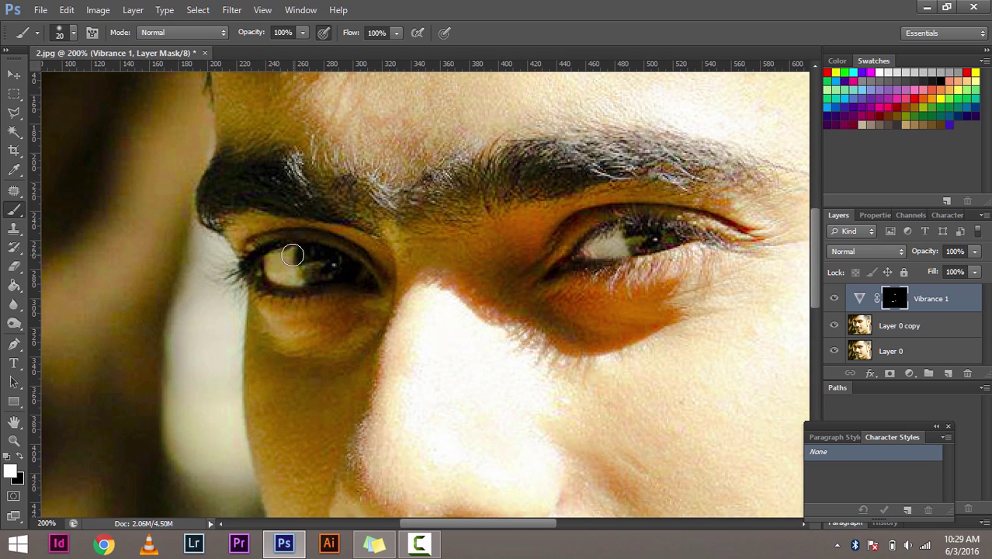
{"action": "mouse_move", "coordinate": [293, 277]}
{"action": "left_mouse_down"}
{"action": "mouse_move", "coordinate": [268, 264]}
{"action": "mouse_move", "coordinate": [276, 271]}
{"action": "left_mouse_up"}
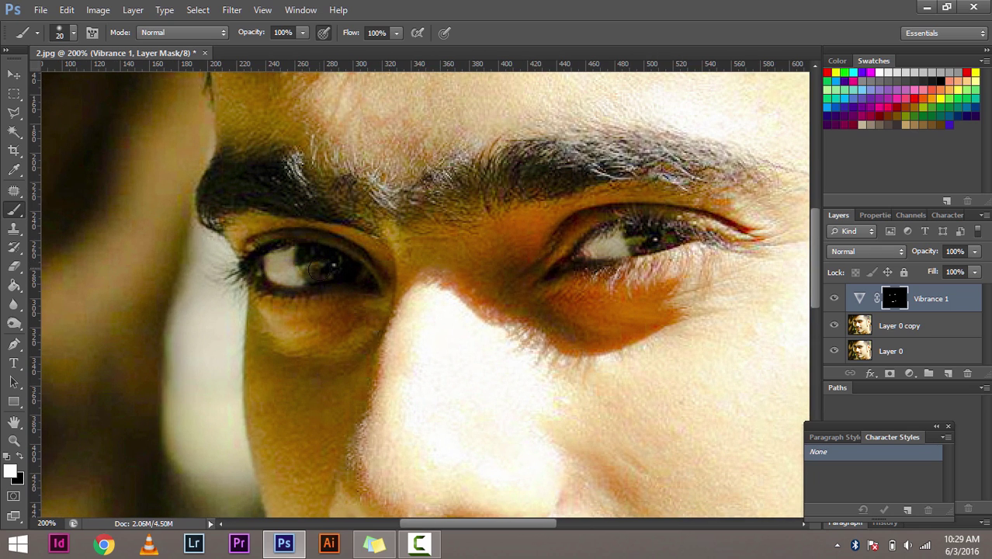
{"action": "scroll", "coordinate": [319, 268], "scroll_direction": "down", "scroll_amount": 3}
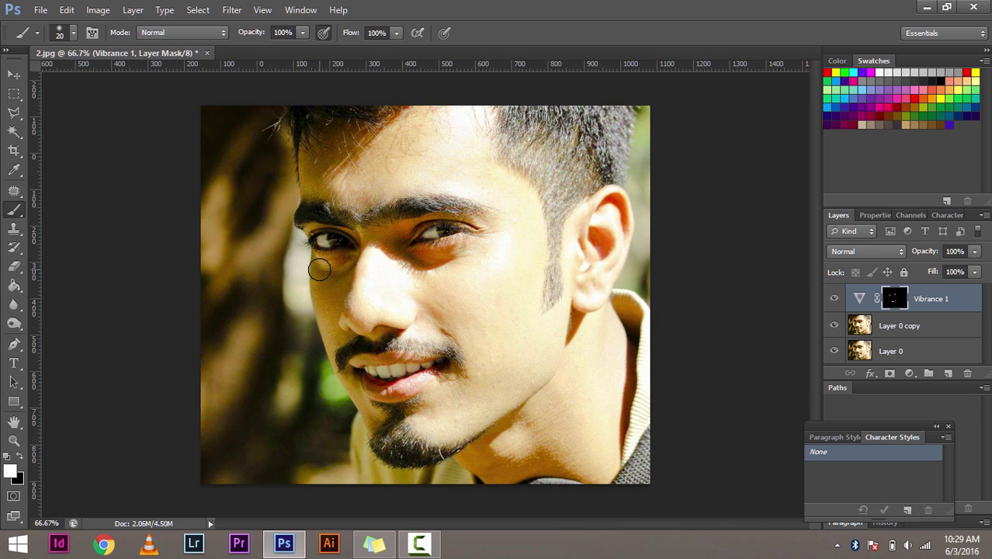